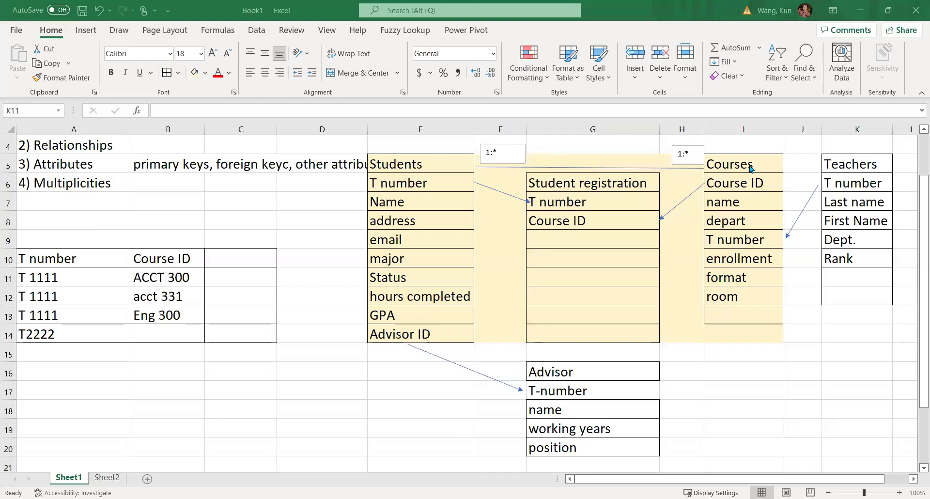
# Change the Courses heading in I5 to 'Term Courses' in the formula bar.
pyautogui.click(748, 171)
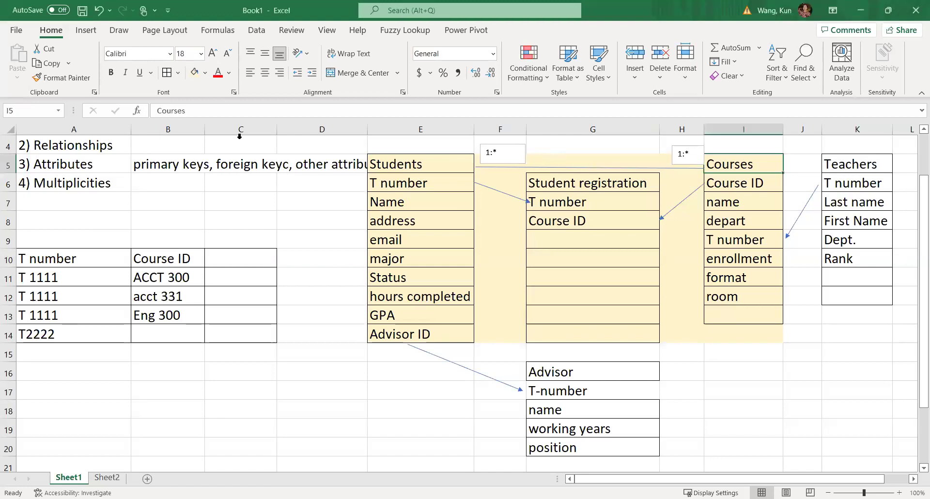
pyautogui.click(154, 113)
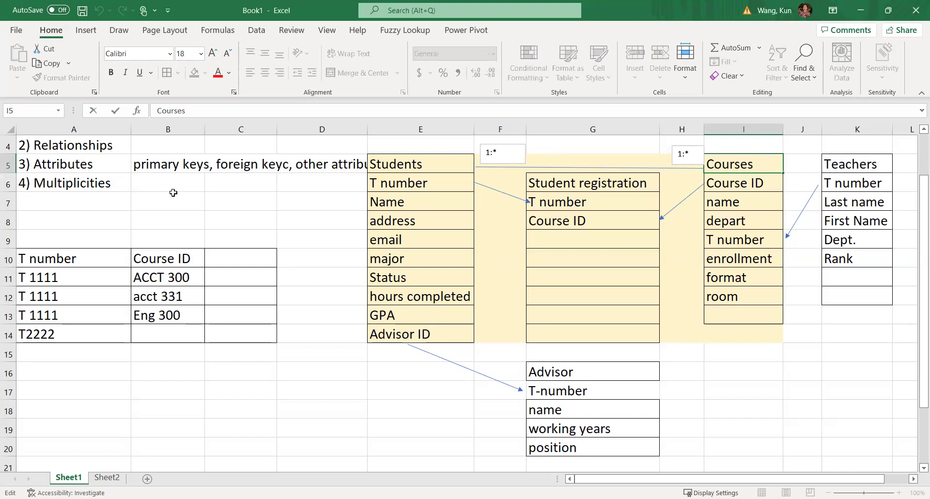
pyautogui.write('T')
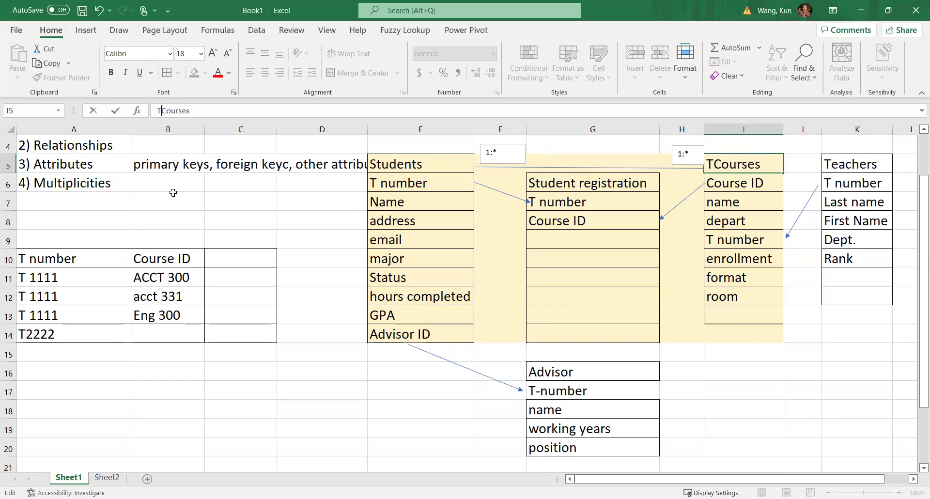
pyautogui.write("er'm")
pyautogui.press('BackSpace')
pyautogui.press('BackSpace')
pyautogui.write('m')
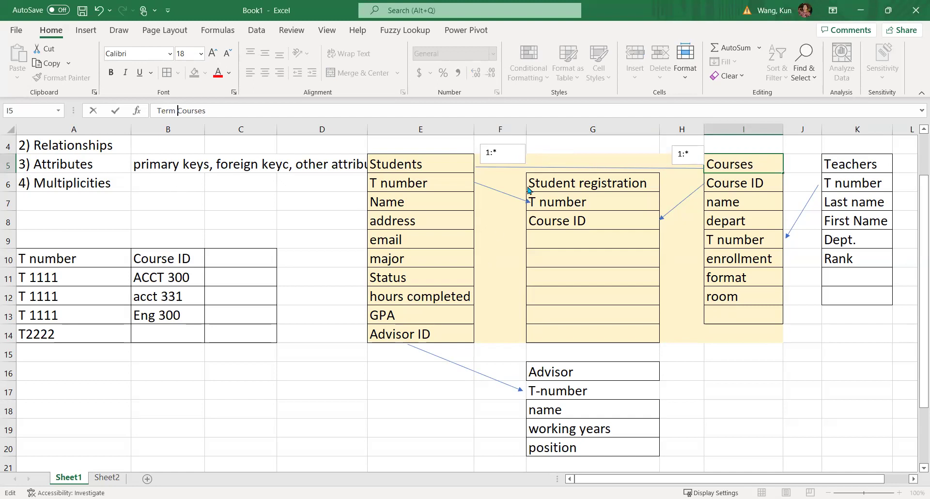
pyautogui.click(769, 424)
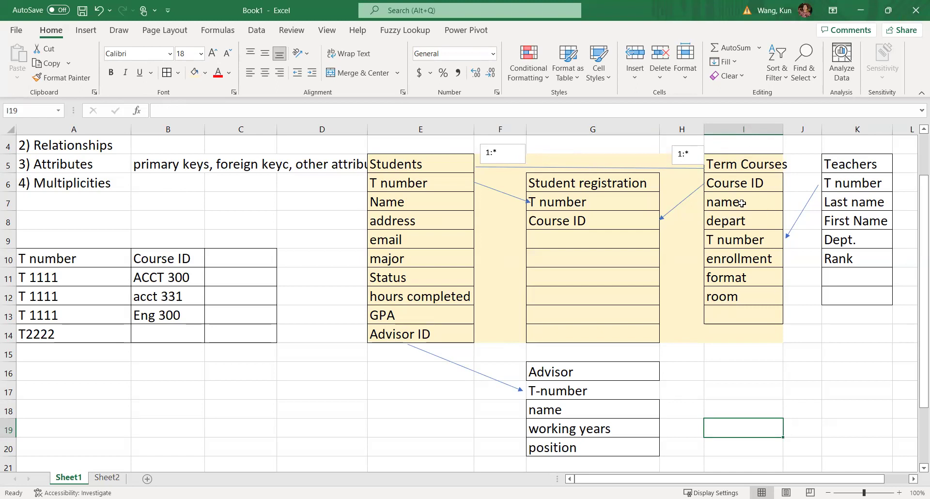
# Widen column I to fit 'Term Courses', then scroll down the diagram.
pyautogui.moveTo(786, 133); pyautogui.dragTo(799, 133)
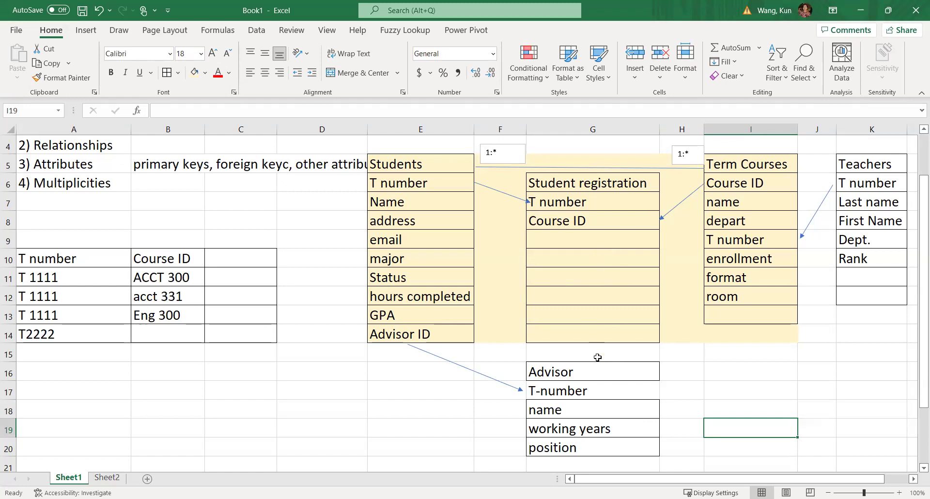
pyautogui.scroll(-1, 597, 357)
pyautogui.scroll(1, 601, 357)
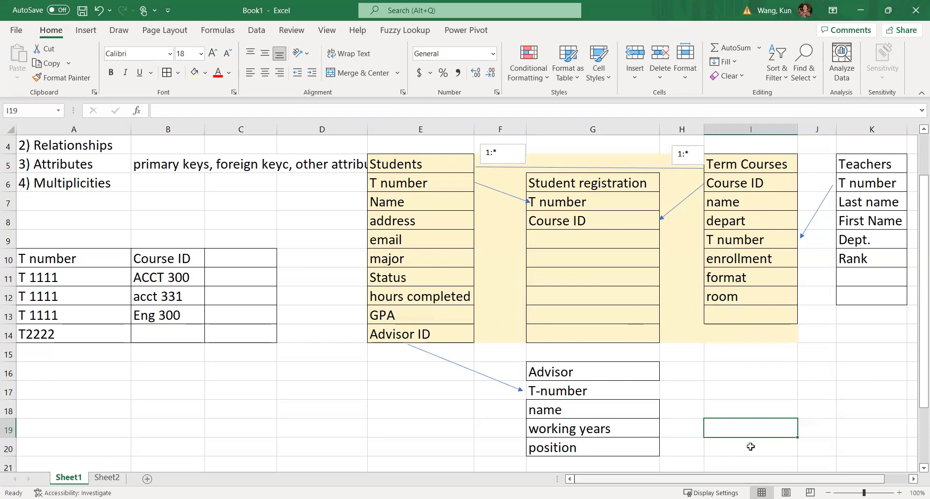
pyautogui.hscroll(2, 750, 446)
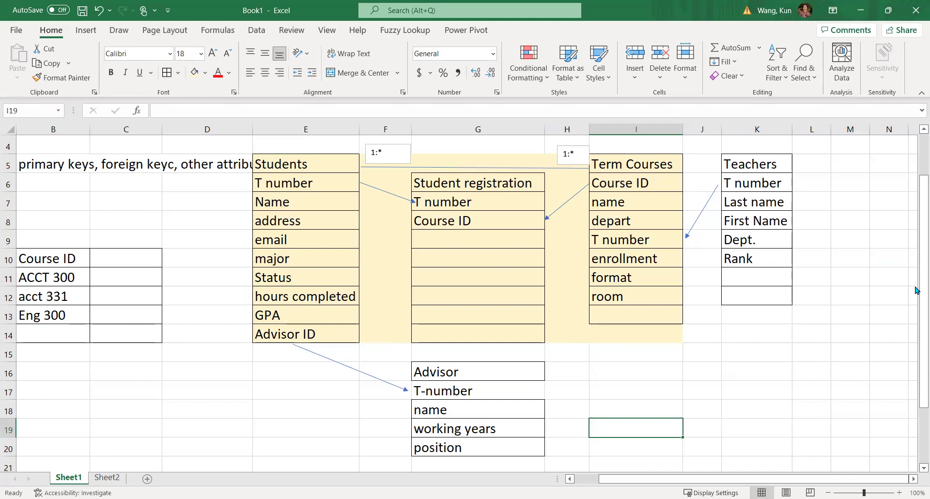
# Widen the empty column M beside the Teachers table.
pyautogui.moveTo(766, 478); pyautogui.dragTo(766, 479)
pyautogui.moveTo(725, 445); pyautogui.dragTo(726, 446)
pyautogui.moveTo(873, 125); pyautogui.dragTo(903, 129)
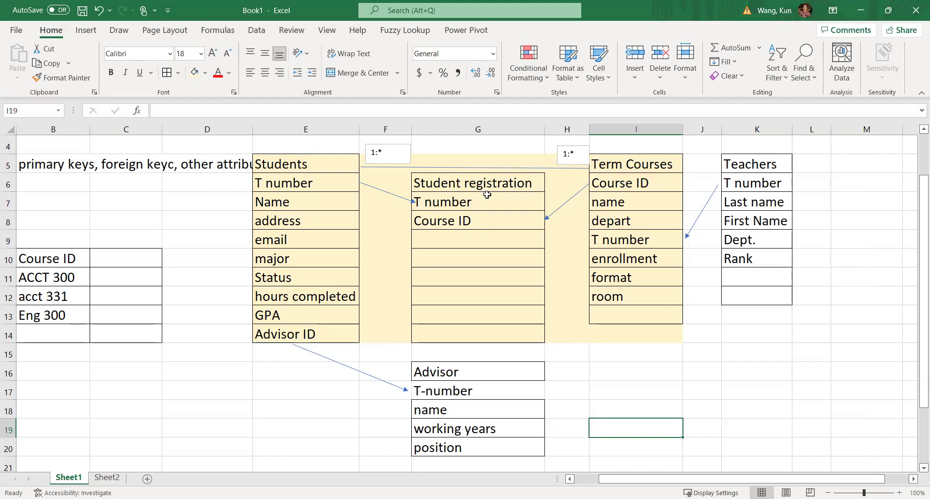
# Enter the title 'Teacher-class' in M5 and widen column M to fit it.
pyautogui.click(855, 161)
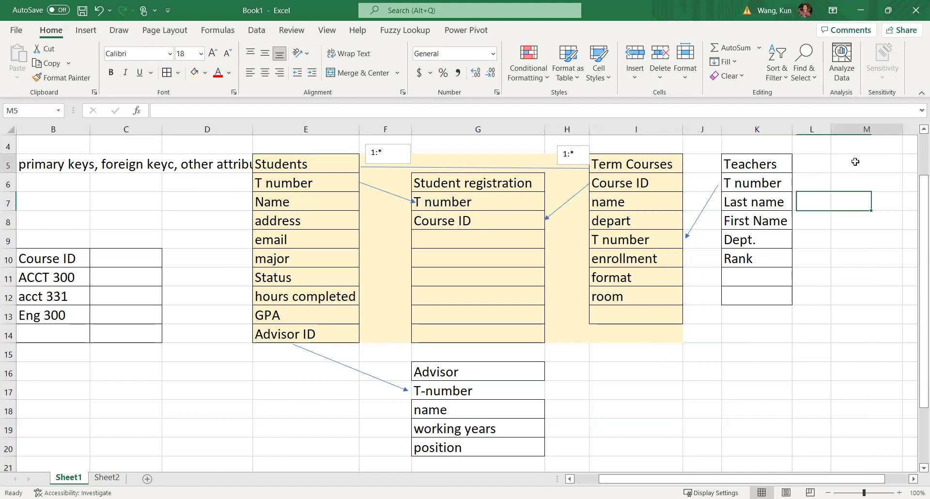
pyautogui.write('T')
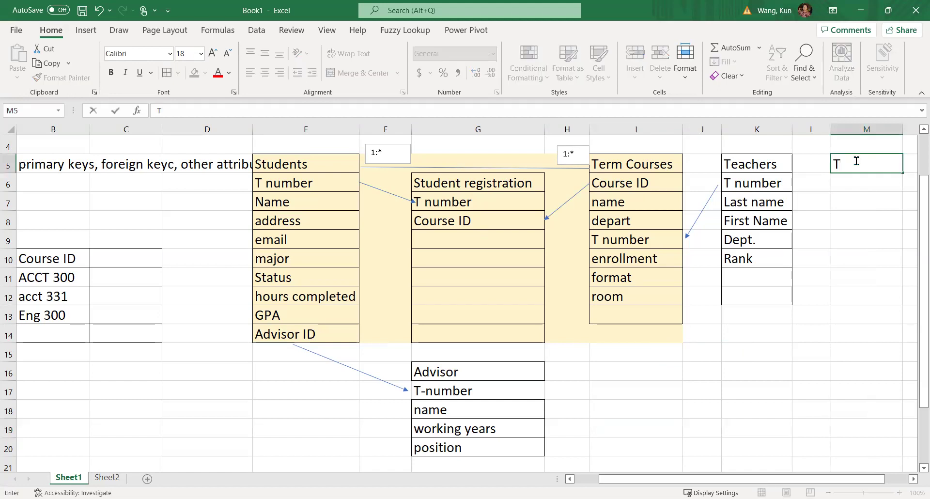
pyautogui.write('eacher-class')
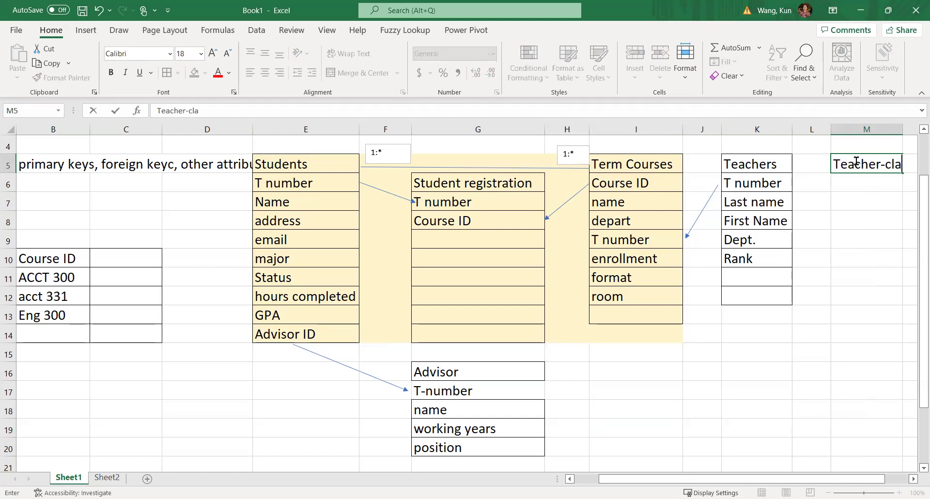
pyautogui.click(854, 295)
pyautogui.moveTo(788, 479); pyautogui.dragTo(815, 479)
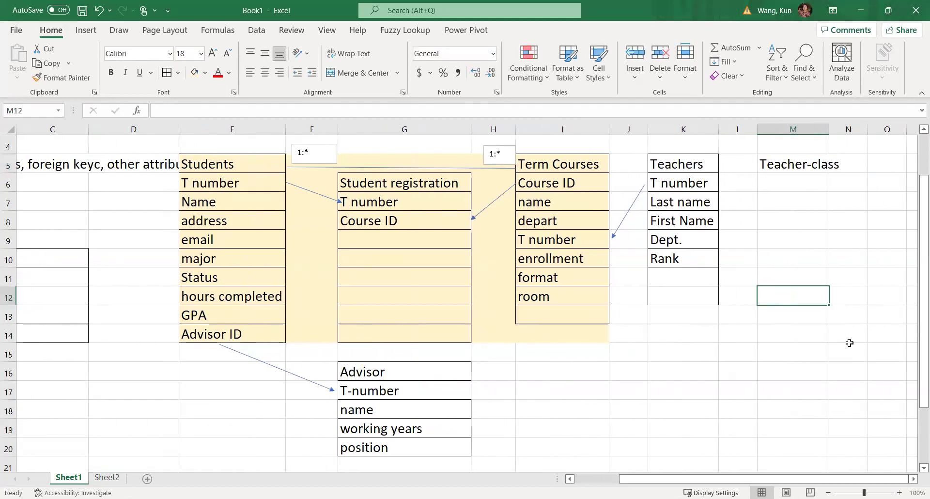
pyautogui.moveTo(830, 126); pyautogui.dragTo(863, 130)
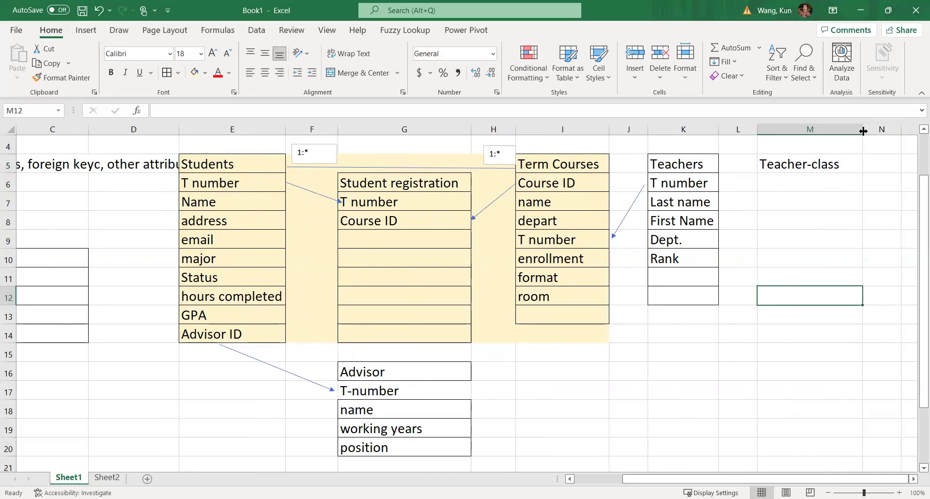
# Add Tnumber as the first Teacher-class field in M6.
pyautogui.click(827, 184)
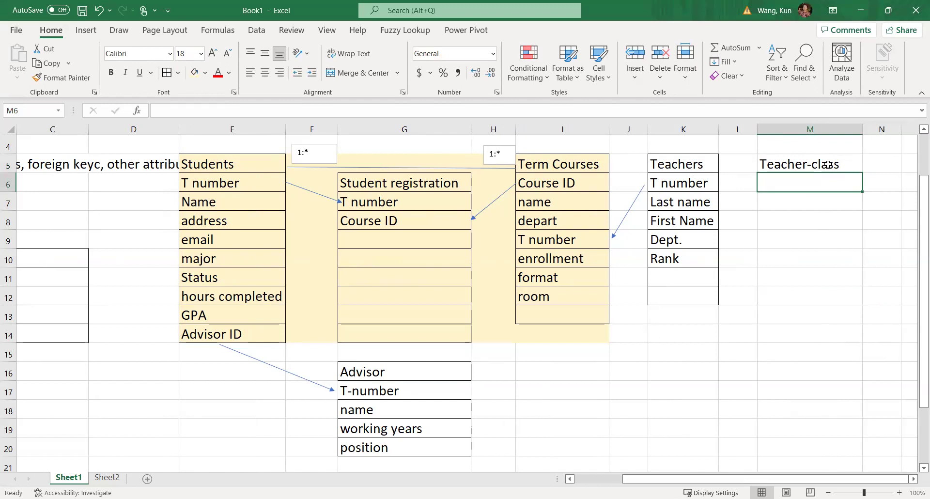
pyautogui.write('t')
pyautogui.press('BackSpace')
pyautogui.press('BackSpace')
pyautogui.write('T')
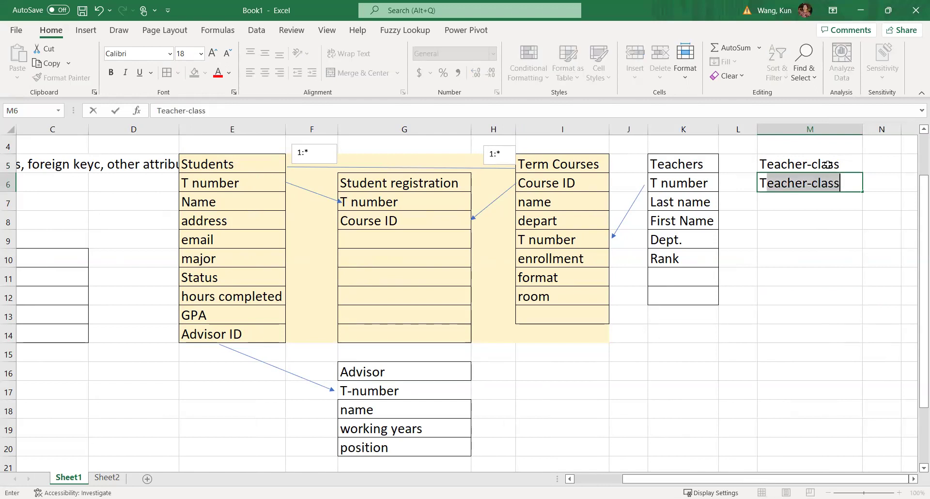
pyautogui.write('number')
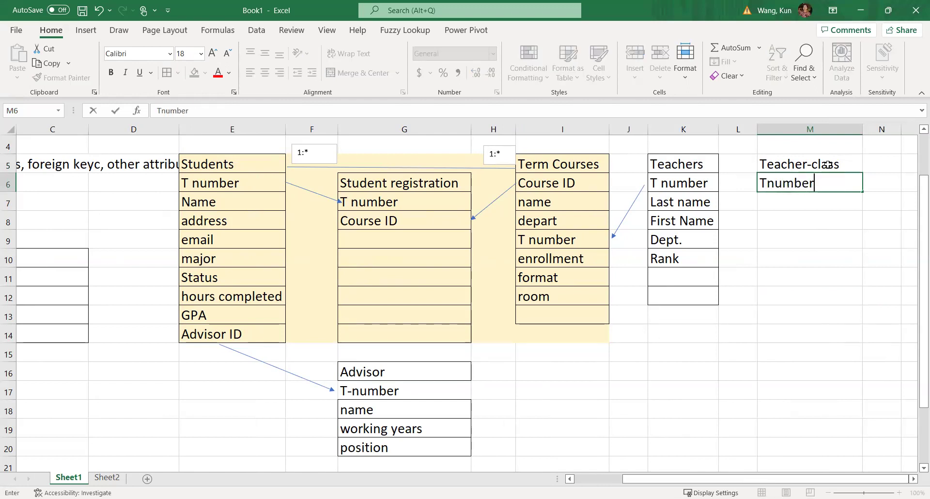
pyautogui.press('Return')
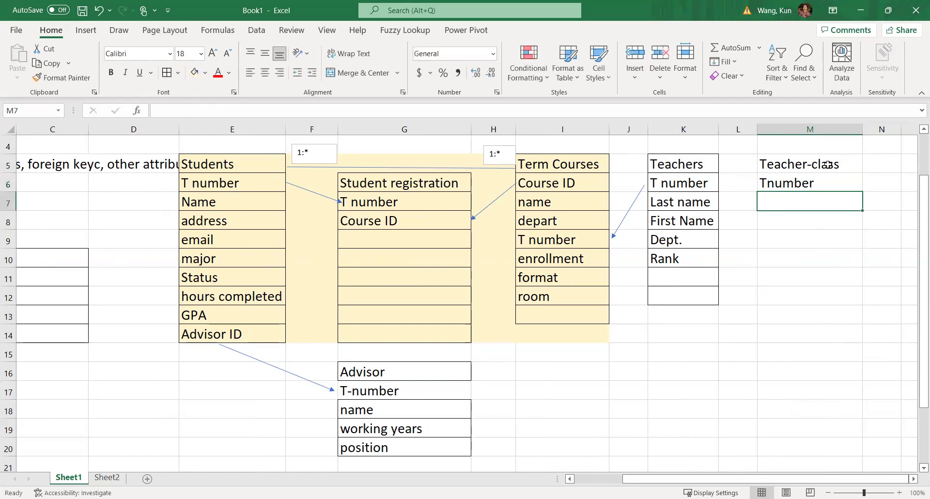
# Add CourseID, Time and sick hours as Teacher-class fields below Tnumber.
pyautogui.write('CourseID')
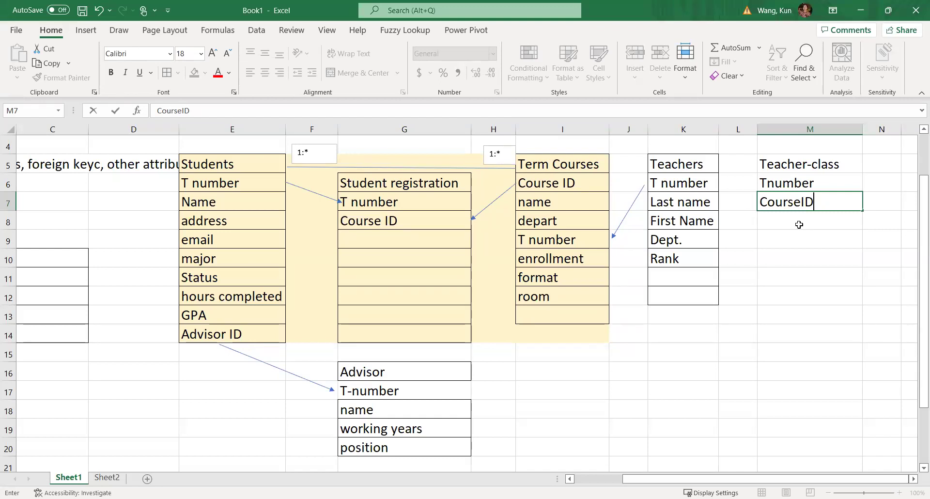
pyautogui.click(782, 224)
pyautogui.write('Time')
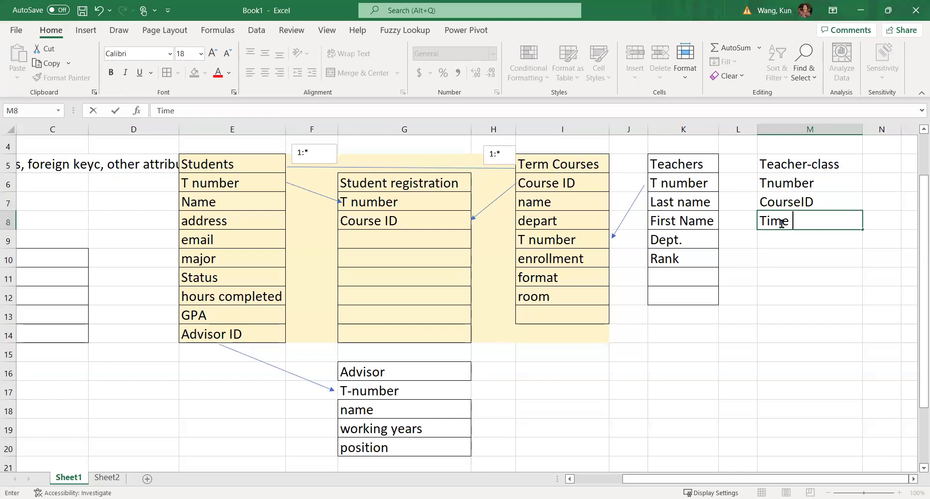
pyautogui.hotkey('ctrl', 'Return')
pyautogui.press('Return')
pyautogui.write('sicke')
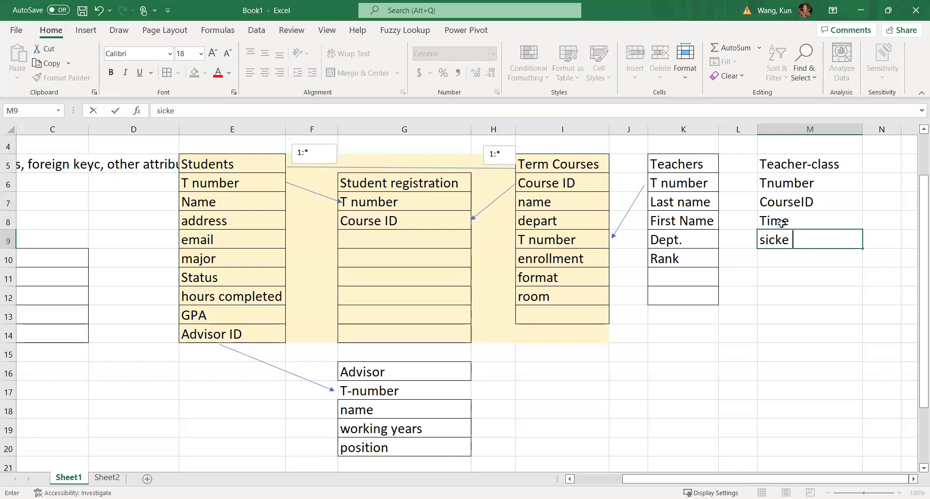
pyautogui.press('BackSpace')
pyautogui.write('hours')
pyautogui.press('Return')
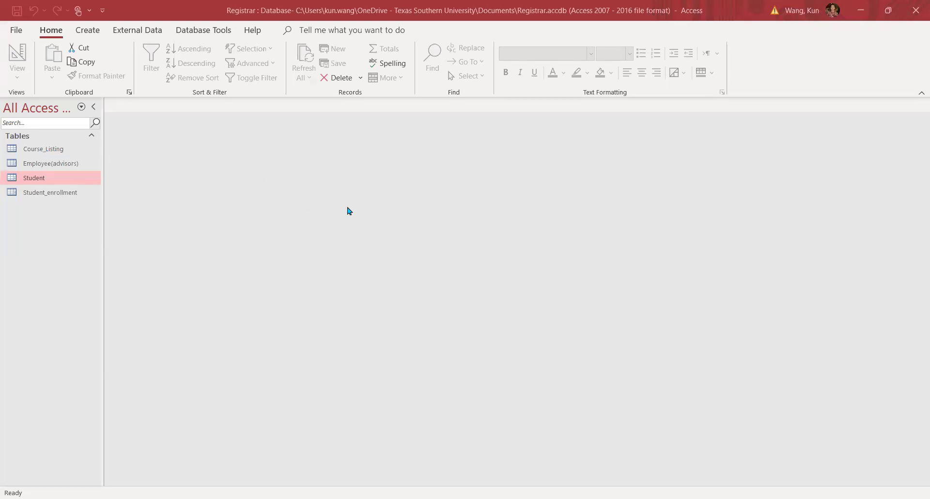
pyautogui.click(351, 234)
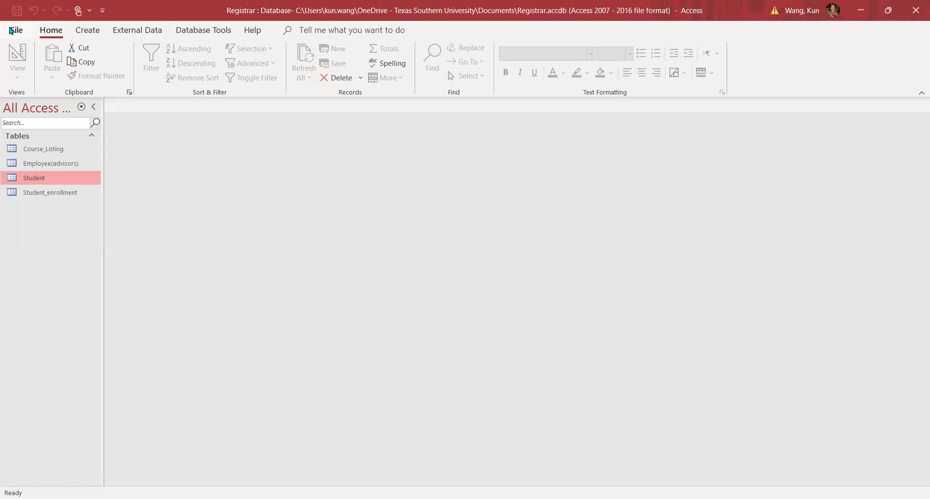
# Check Backstage, return to the Registrar database, and display the Create ribbon commands.
pyautogui.click(15, 30)
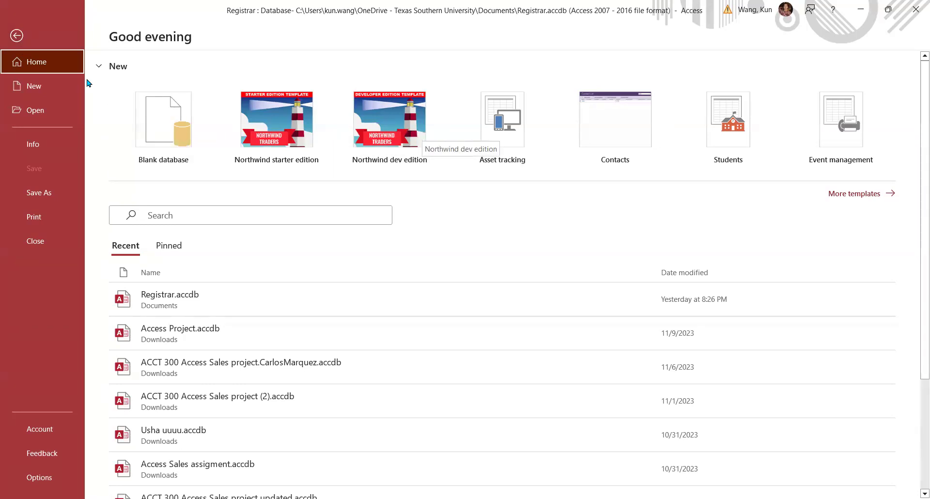
pyautogui.click(16, 36)
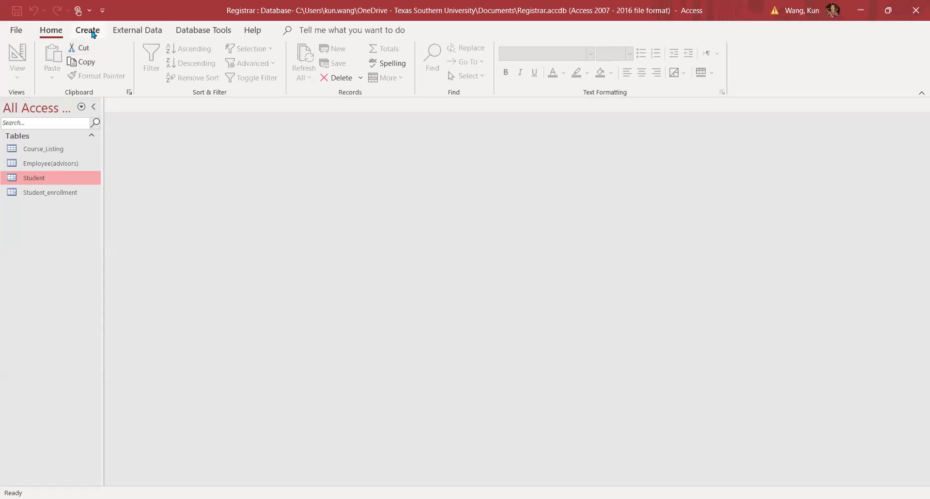
pyautogui.click(88, 30)
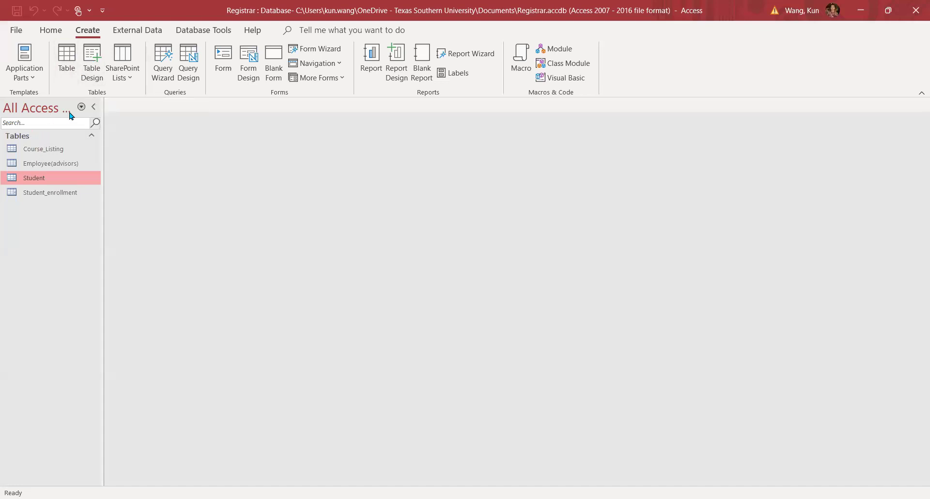
# Widen the navigation pane so All Access Objects and the four table names show in full.
pyautogui.click(82, 107)
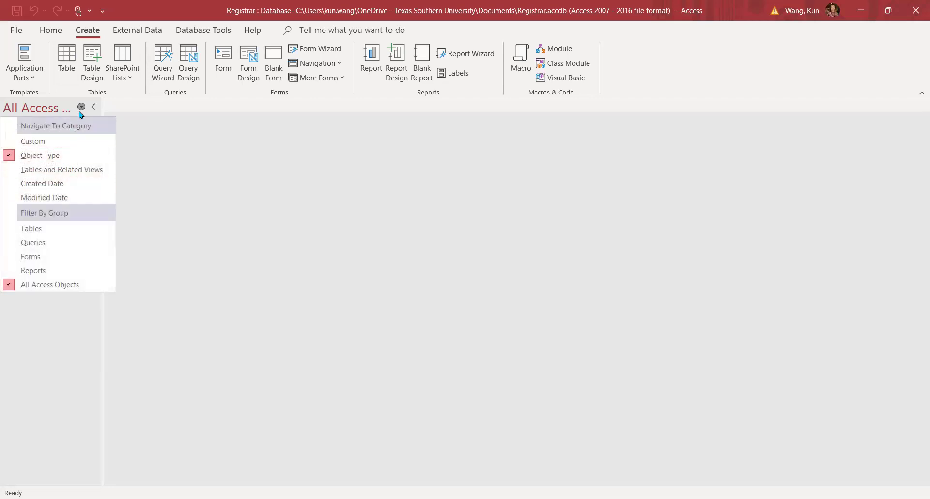
pyautogui.moveTo(102, 105); pyautogui.dragTo(158, 101)
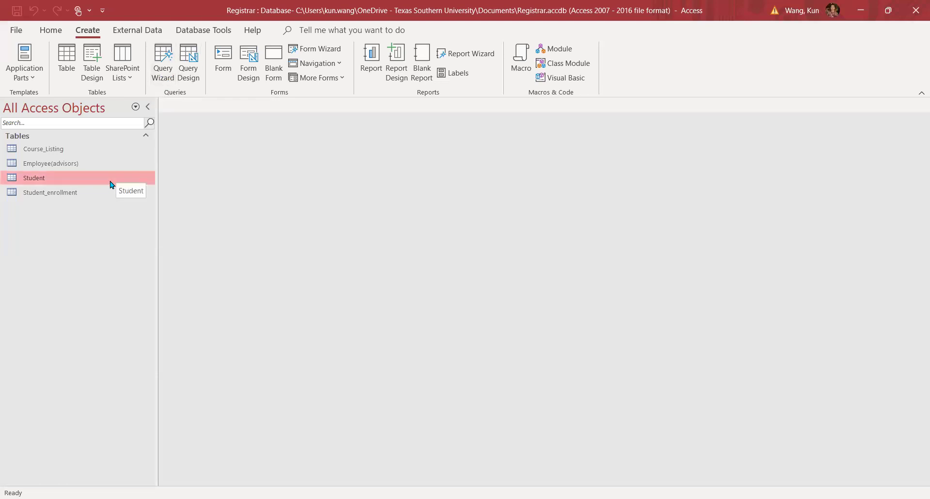
# Open the Student table's three records (ACCT, MARK, MGT majors) and show the View options.
pyautogui.doubleClick(49, 179)
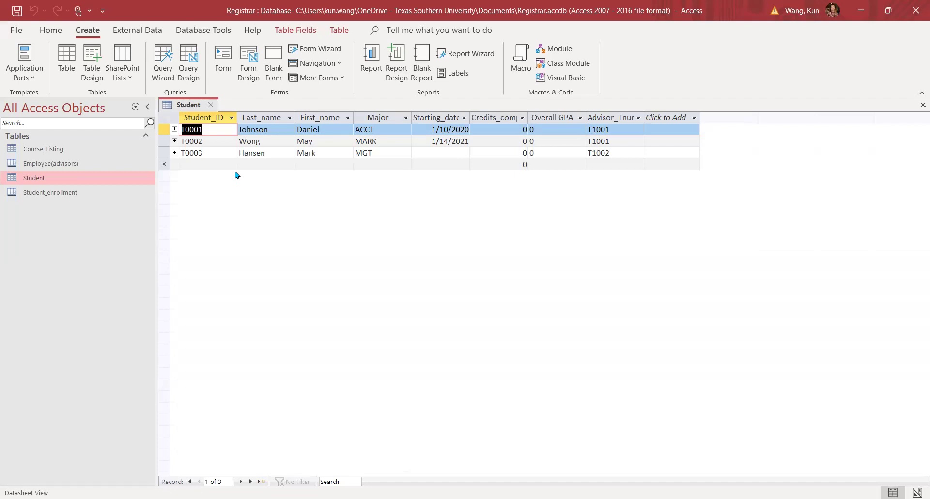
pyautogui.click(56, 33)
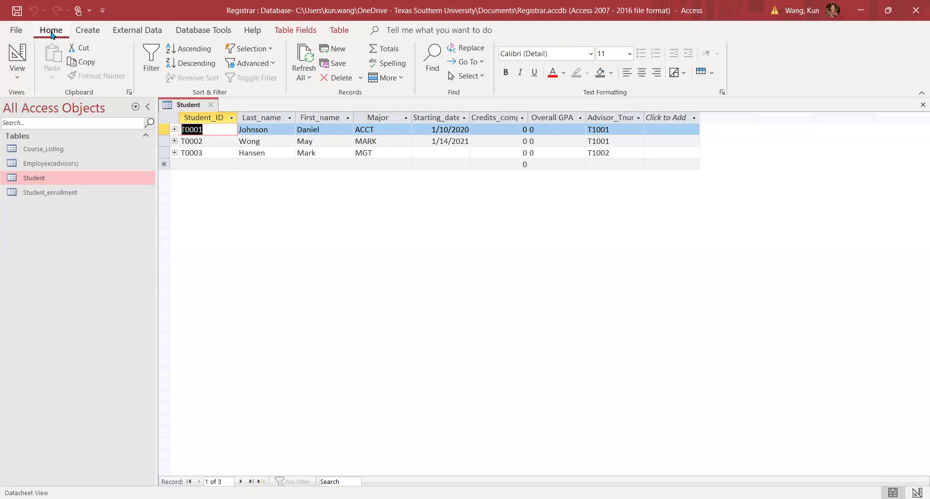
pyautogui.click(22, 80)
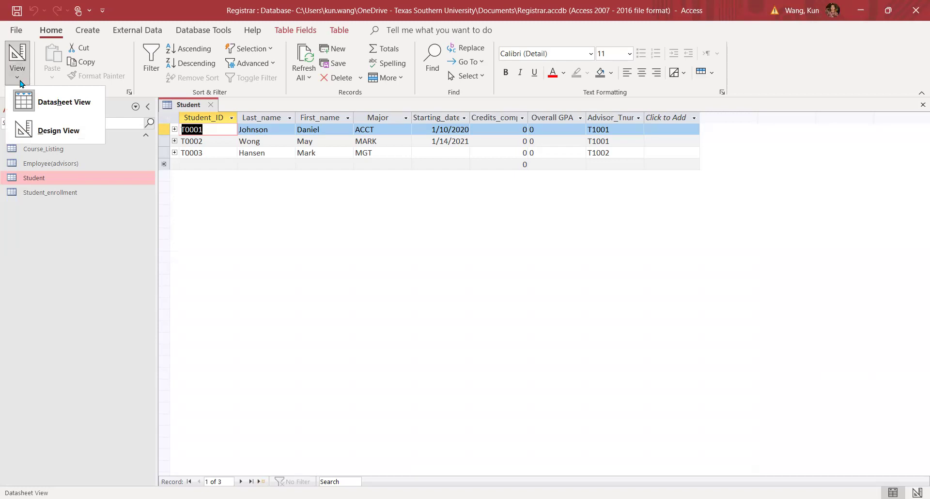
# In Design View, set Student_ID as primary key, then try Last_name, which Access refuses.
pyautogui.click(51, 133)
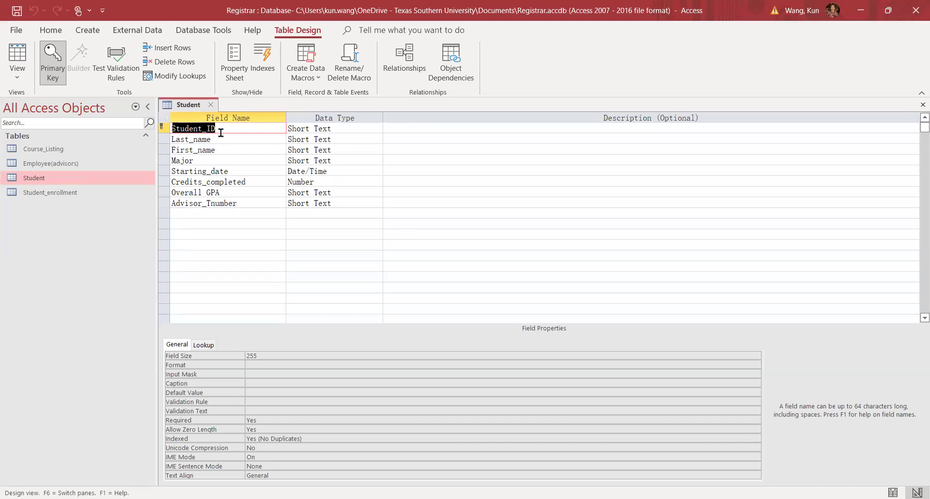
pyautogui.click(268, 129)
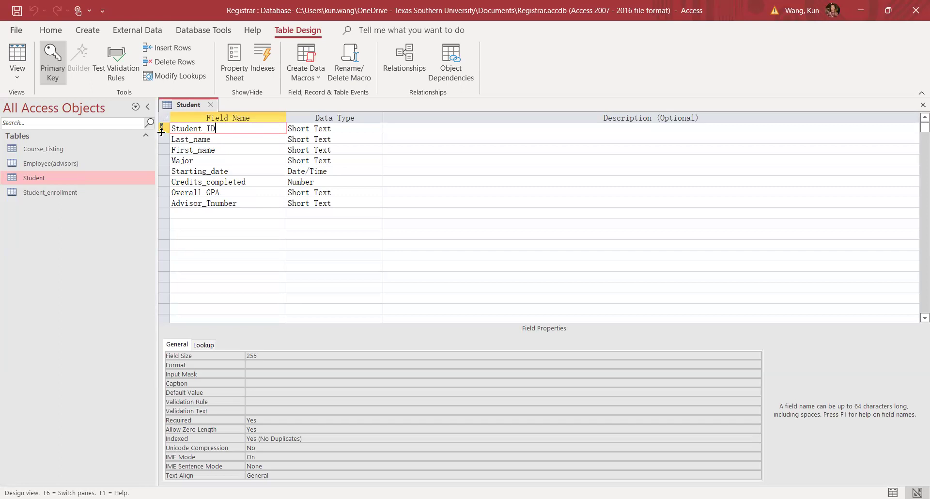
pyautogui.click(53, 78)
pyautogui.click(164, 139)
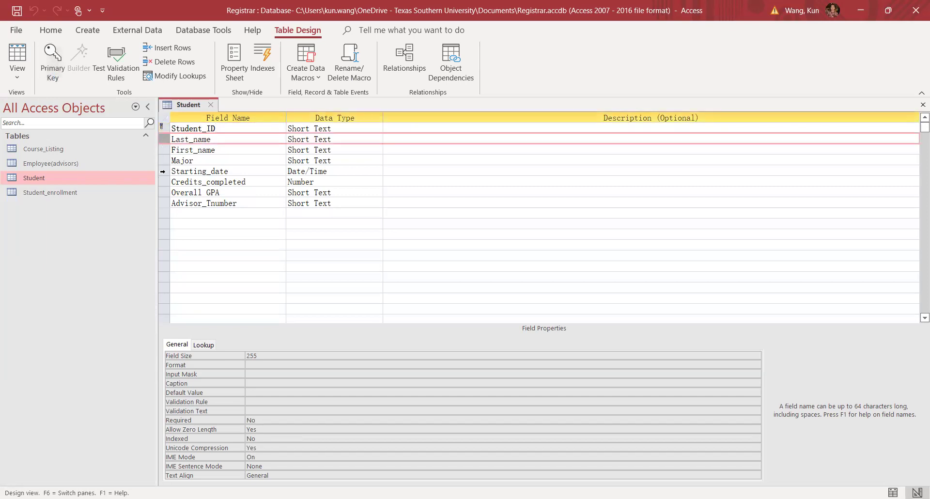
pyautogui.click(54, 66)
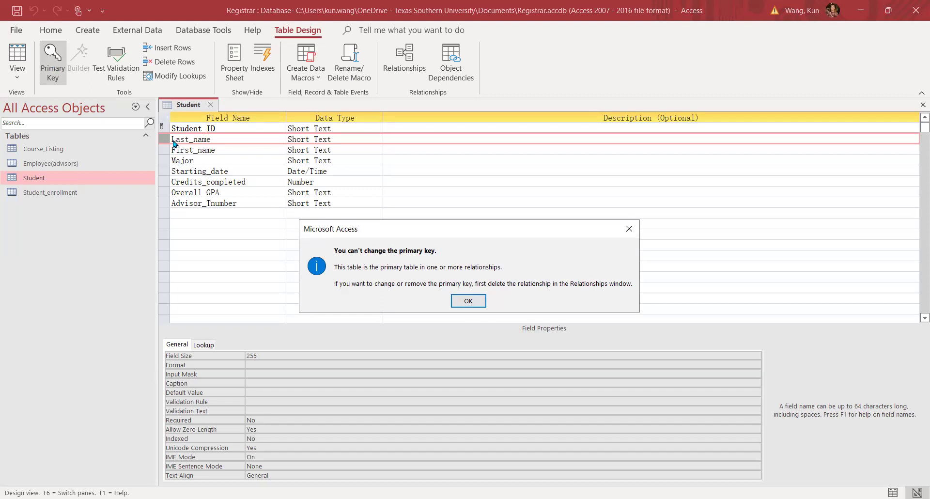
# Dismiss the primary-key warning and review Student_ID's field options, keeping it as primary key.
pyautogui.click(479, 304)
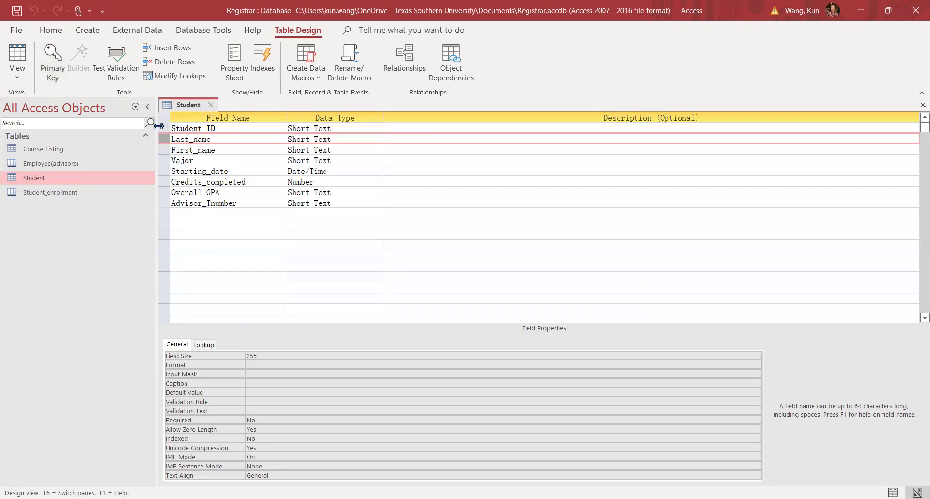
pyautogui.rightClick(159, 125)
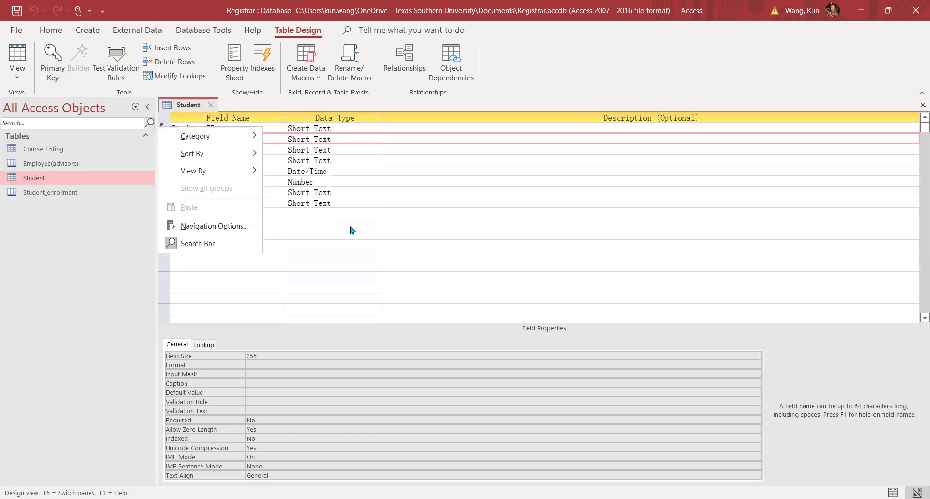
pyautogui.click(161, 125)
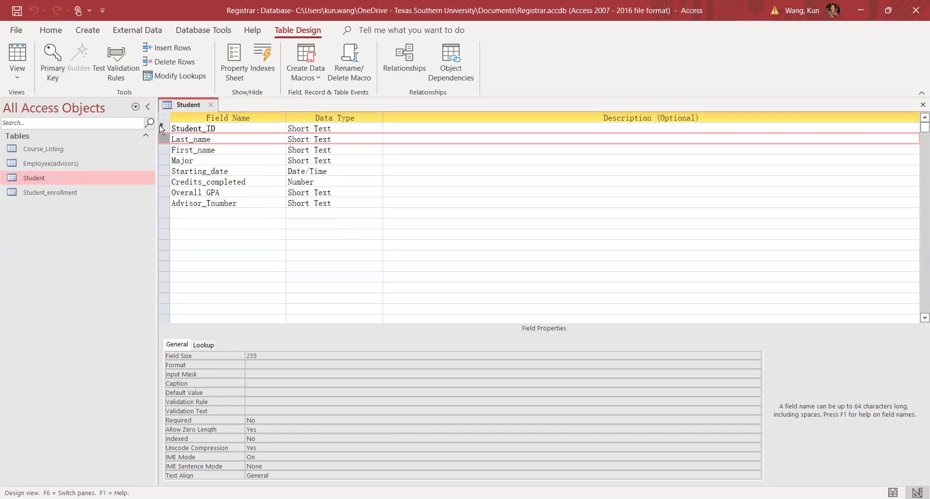
pyautogui.rightClick(160, 126)
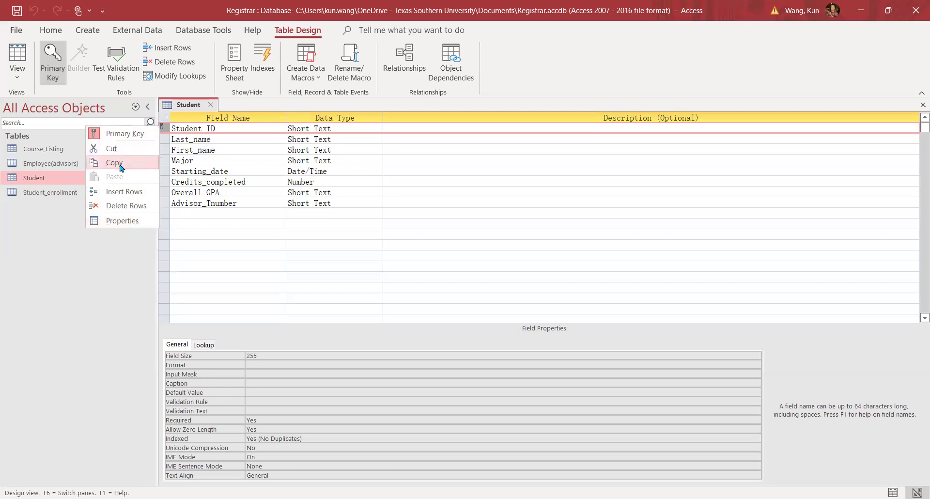
pyautogui.click(244, 256)
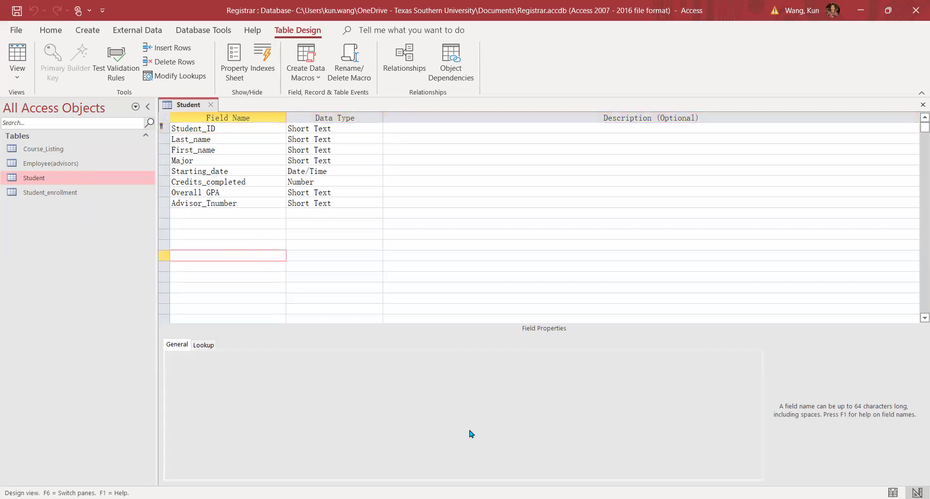
# Add a field named Expected_graduate_date below Advisor_Tnumber in the Student table design.
pyautogui.click(250, 215)
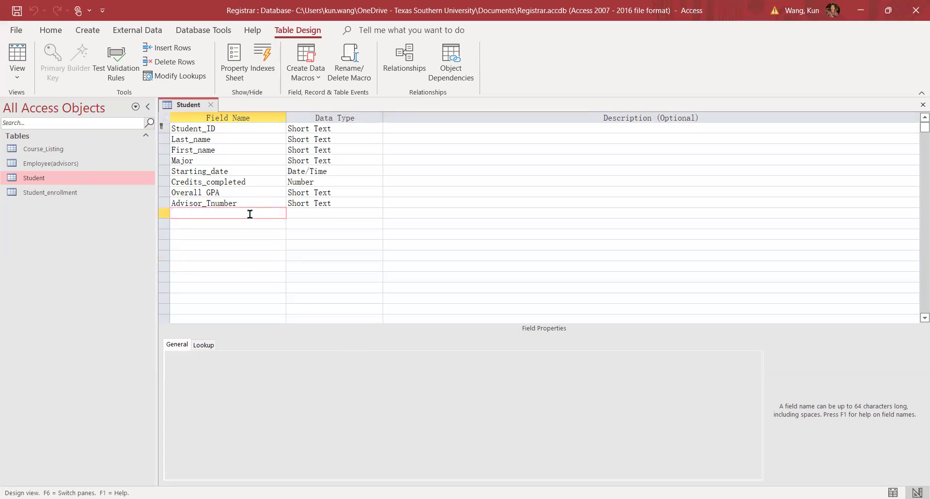
pyautogui.write('E')
pyautogui.write("x'pe")
pyautogui.press('Return')
pyautogui.write('cted')
pyautogui.press('BackSpace')
pyautogui.write('_grau')
pyautogui.press('BackSpace')
pyautogui.write('duate_date')
pyautogui.press('BackSpace')
pyautogui.press('BackSpace')
pyautogui.press('BackSpace')
pyautogui.write('ate')
pyautogui.click(311, 213)
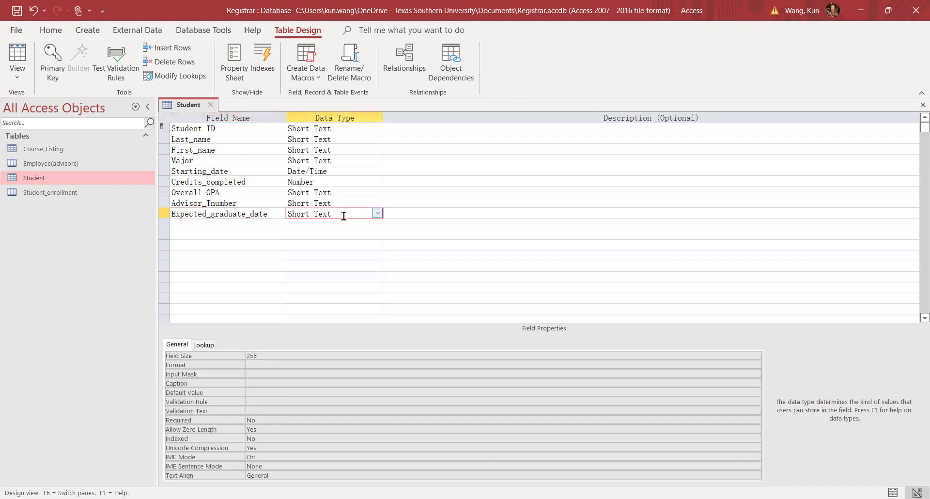
# Change Expected_graduate_date's data type from Short Text to Date/Time.
pyautogui.click(378, 214)
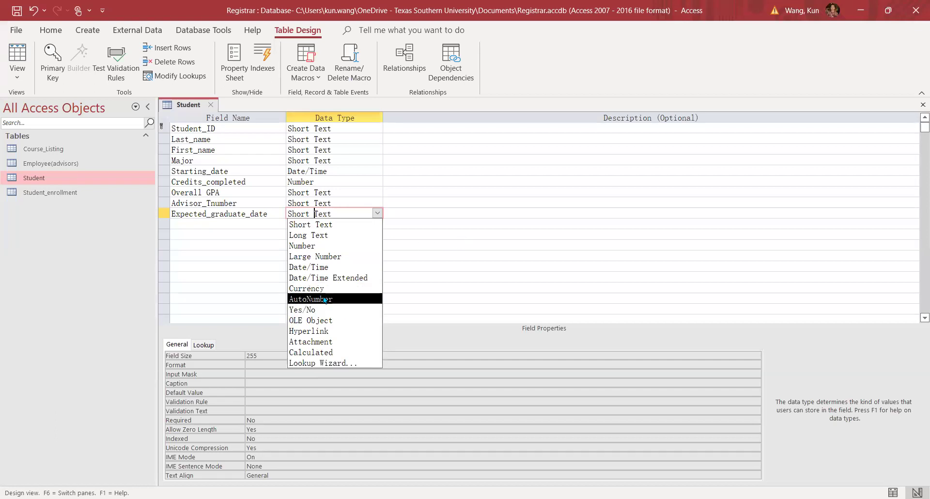
pyautogui.click(320, 268)
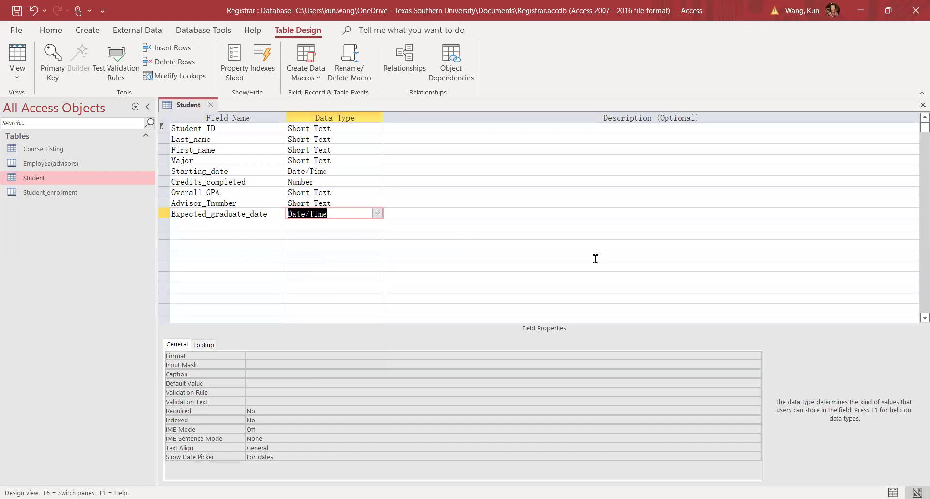
pyautogui.click(257, 412)
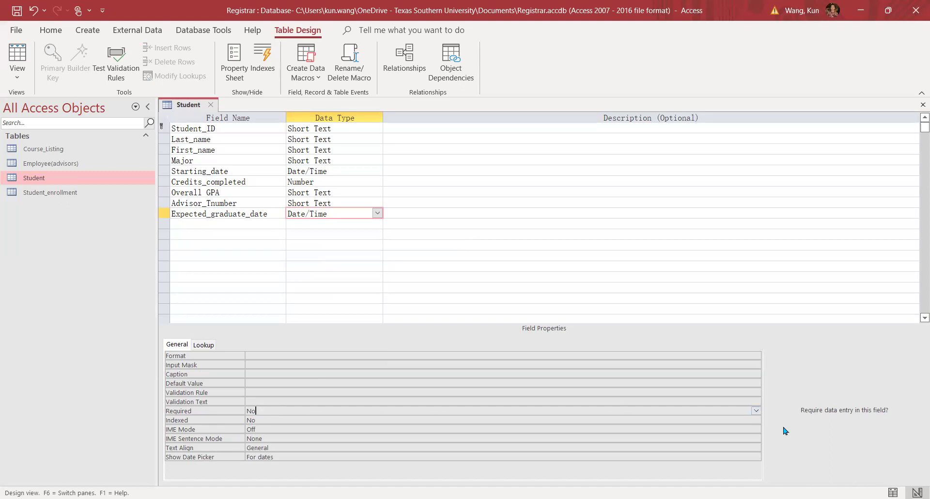
pyautogui.click(756, 411)
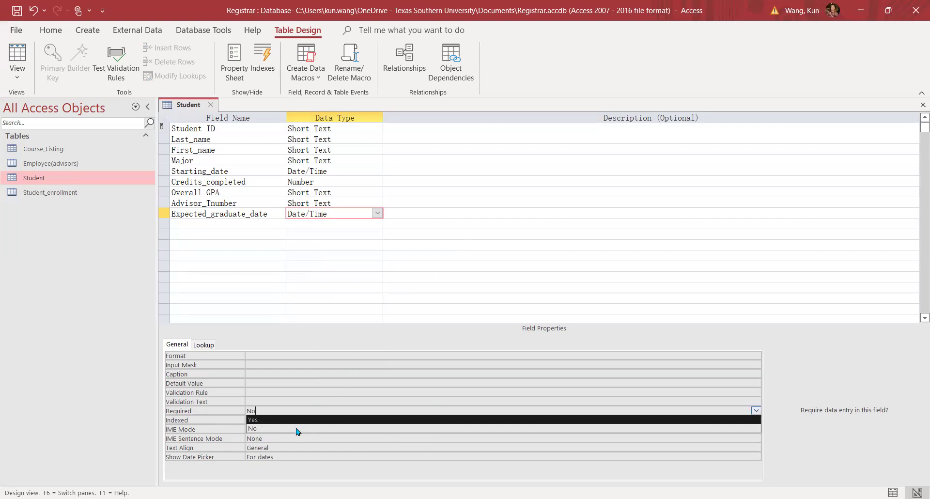
pyautogui.click(263, 428)
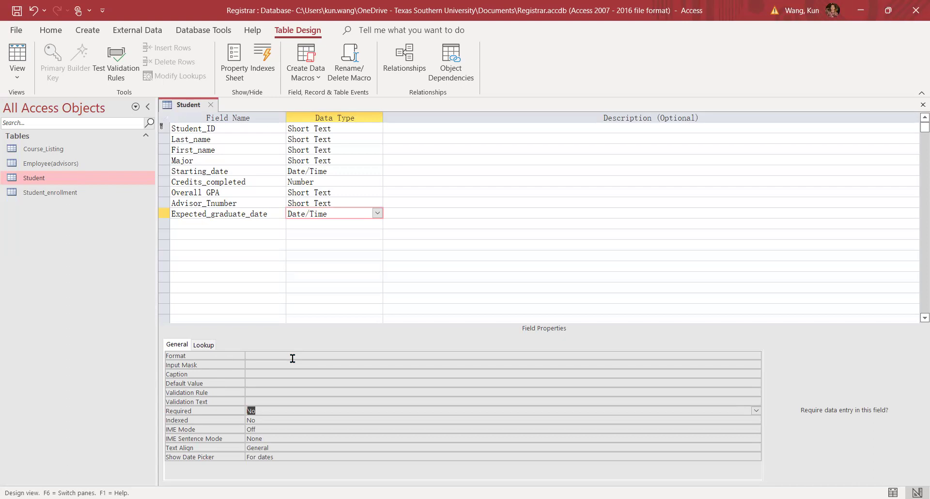
# Commit the field edits and close the nine-field Student table design.
pyautogui.click(541, 277)
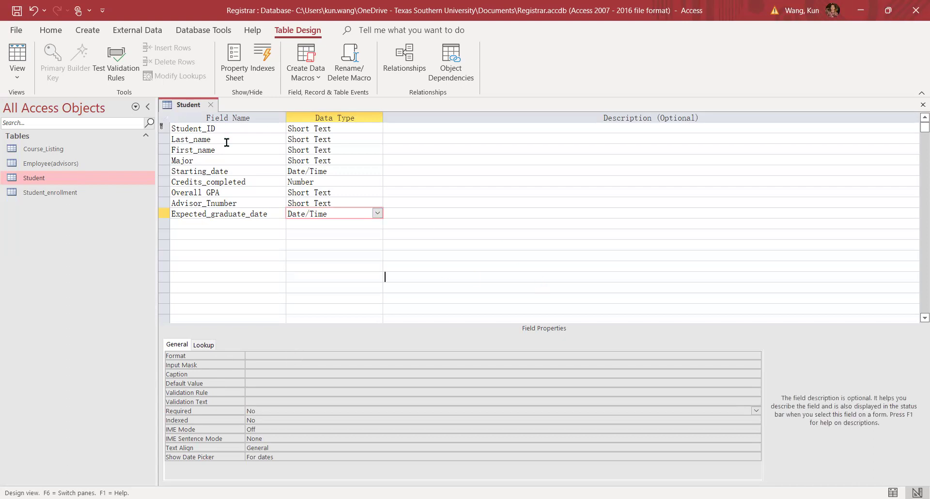
pyautogui.click(212, 105)
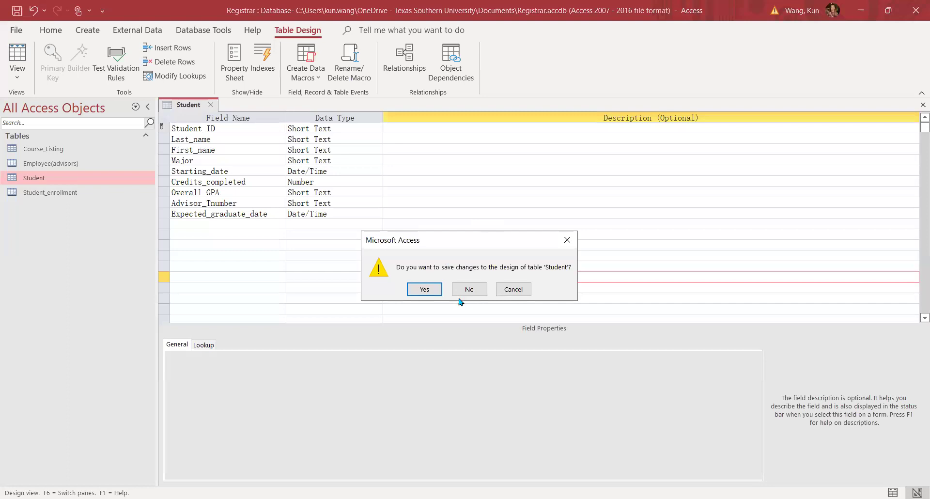
# Open the Student table and start record T0004 with the student's last and first names.
pyautogui.click(425, 290)
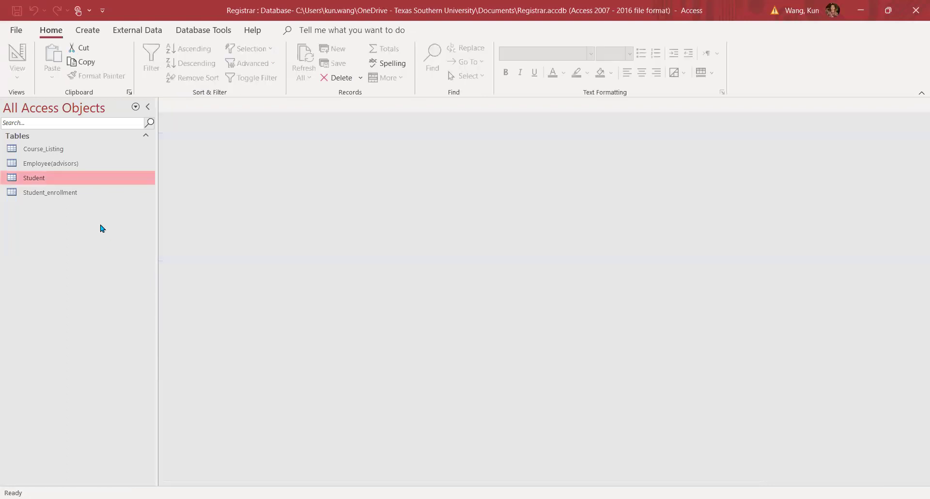
pyautogui.doubleClick(57, 178)
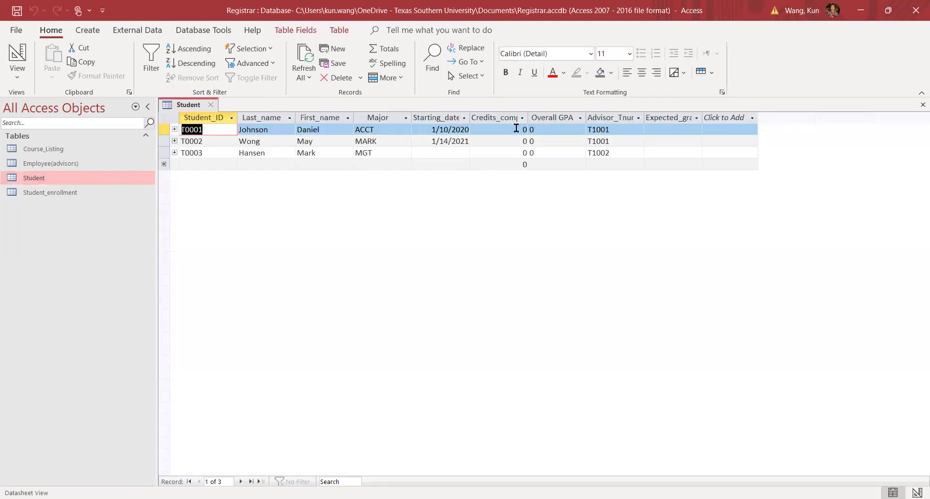
pyautogui.click(211, 164)
pyautogui.press('capslock')
pyautogui.write('T0004')
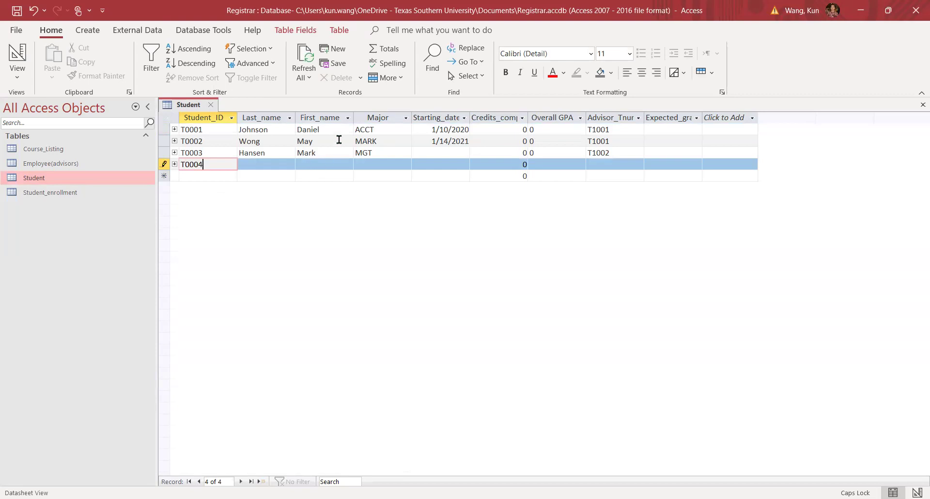
pyautogui.click(281, 165)
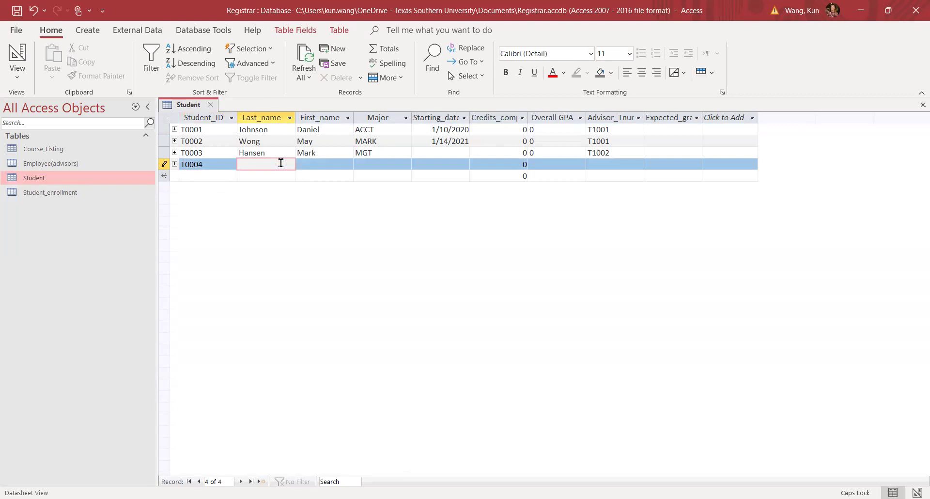
pyautogui.press('capslock')
pyautogui.write('lee')
pyautogui.click(328, 165)
pyautogui.press('capslock')
pyautogui.write('B')
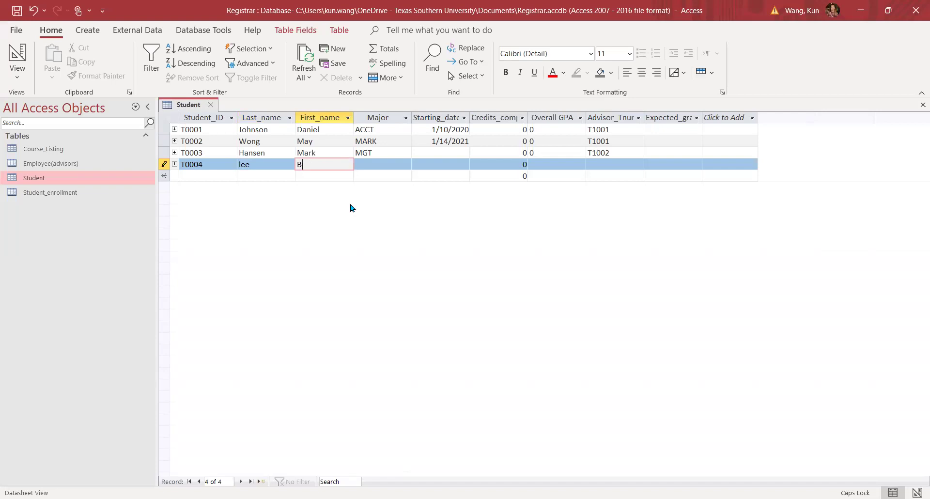
pyautogui.press('capslock')
pyautogui.write('etty')
# Give the record major MIS, start date 2/1/2024 and advisor T1001, then close the table.
pyautogui.click(388, 164)
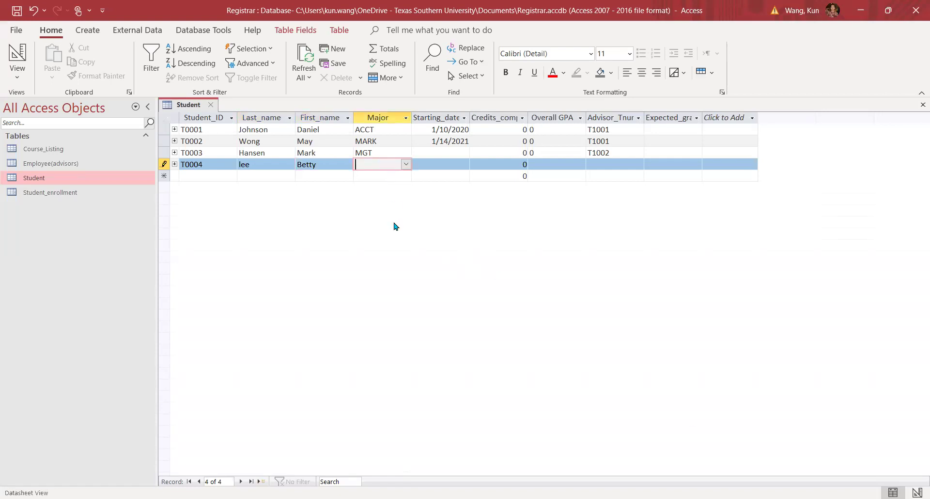
pyautogui.click(405, 165)
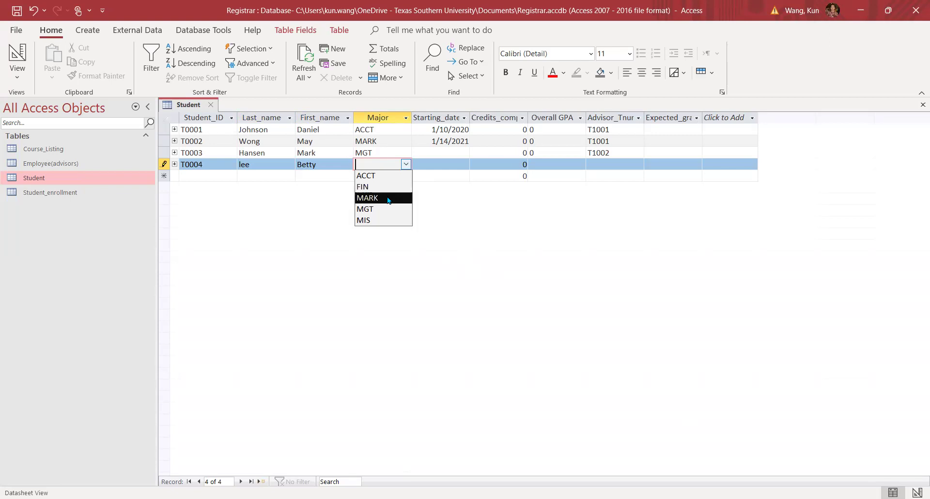
pyautogui.press('Return')
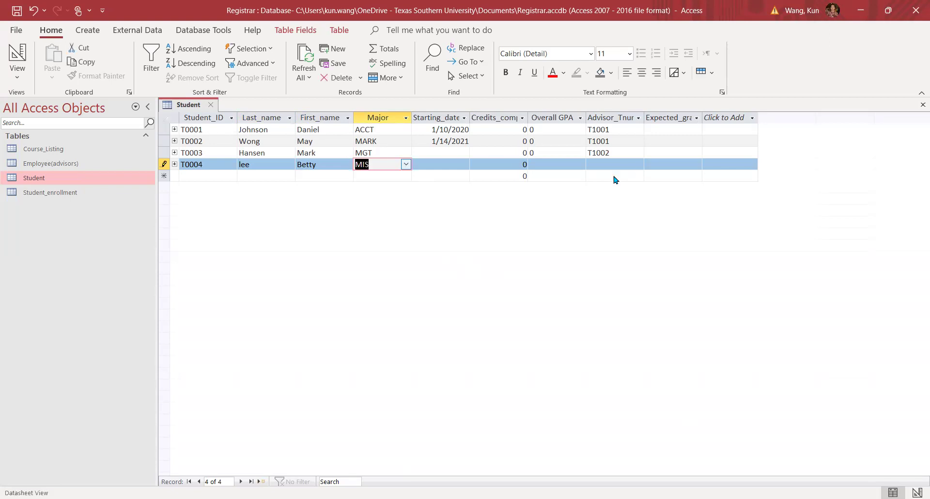
pyautogui.press('Tab')
pyautogui.hotkey('alt', 'Down')
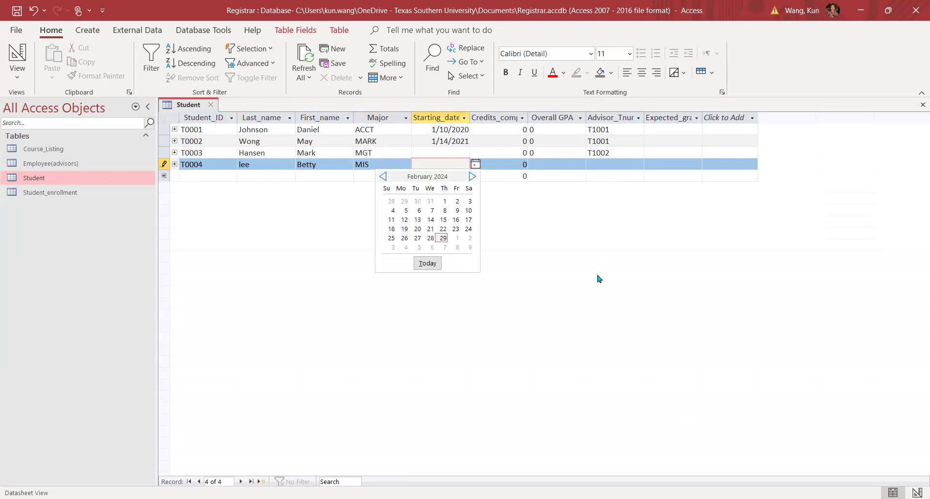
pyautogui.click(444, 201)
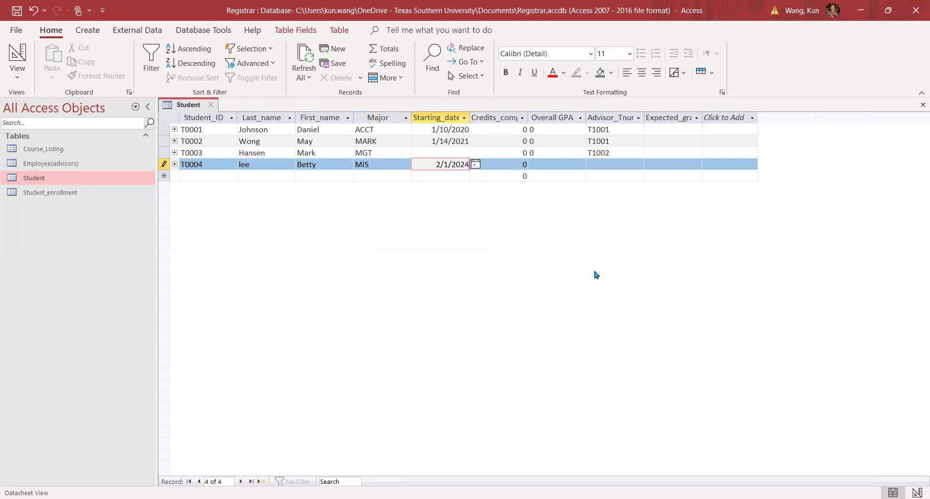
pyautogui.click(615, 164)
pyautogui.click(638, 164)
pyautogui.click(601, 175)
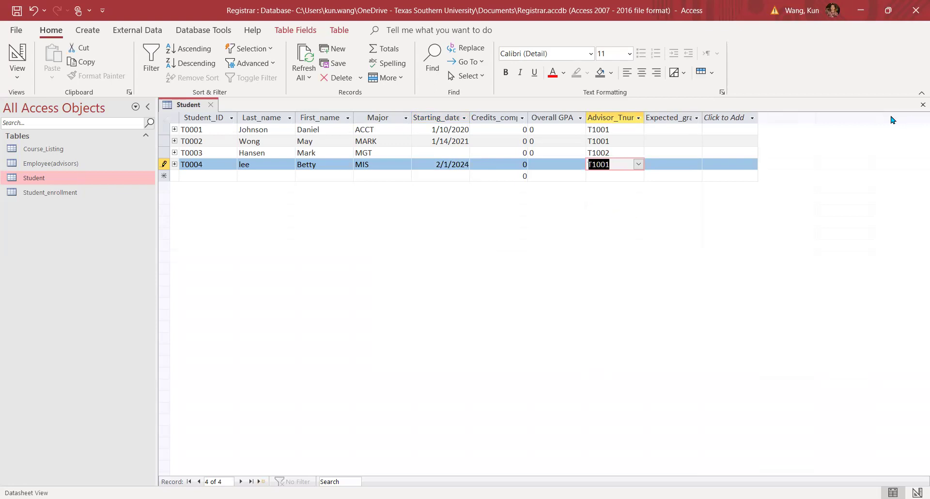
pyautogui.click(917, 107)
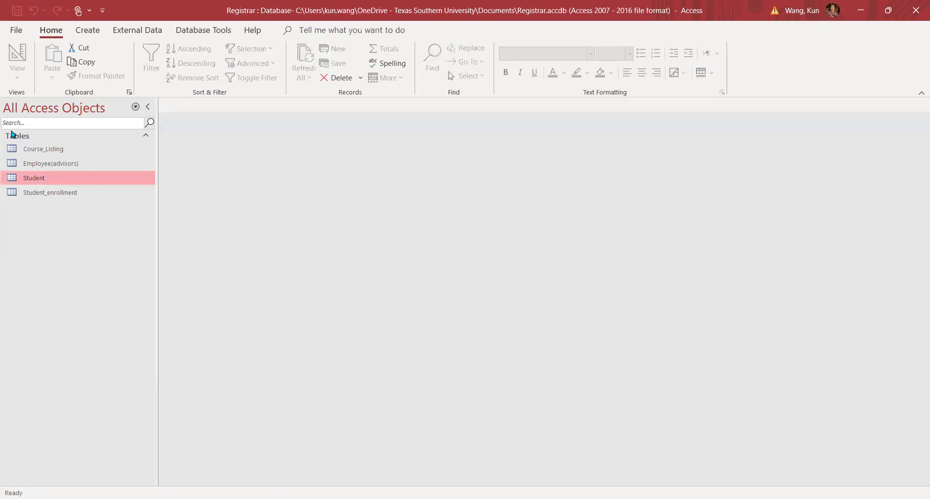
pyautogui.doubleClick(42, 152)
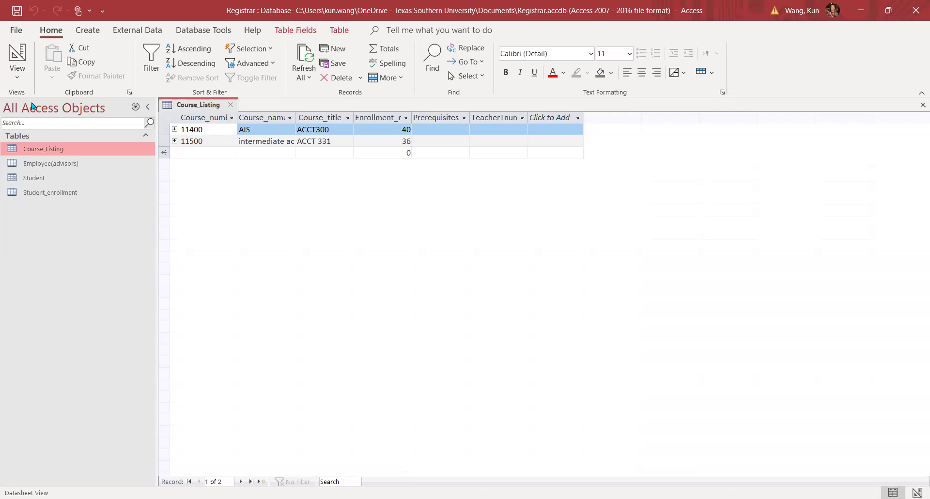
pyautogui.click(17, 81)
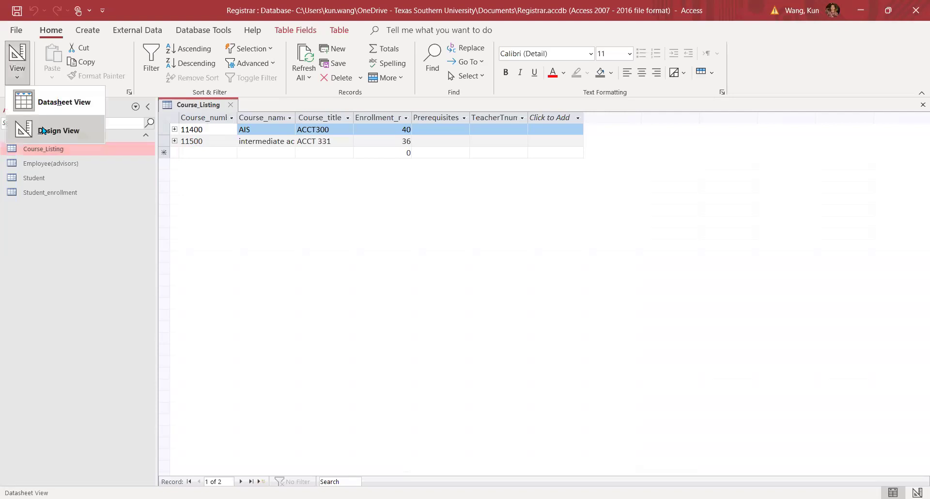
pyautogui.click(43, 130)
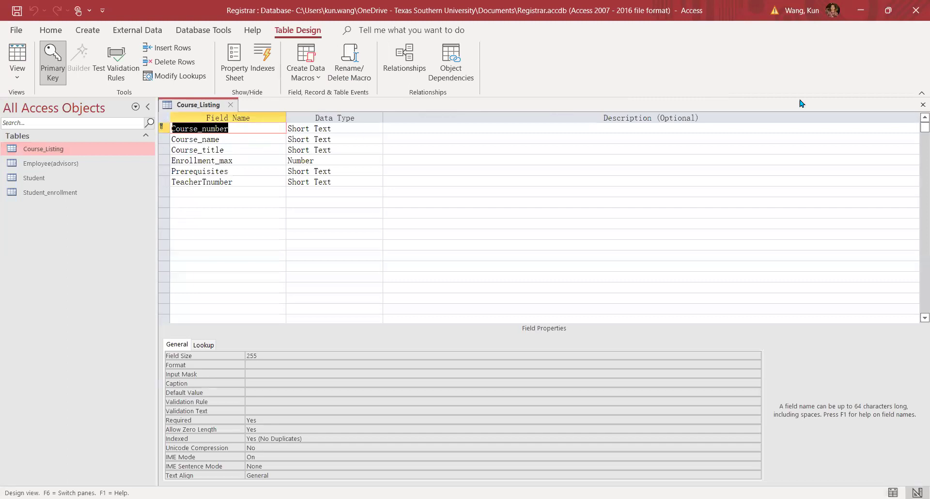
pyautogui.click(922, 105)
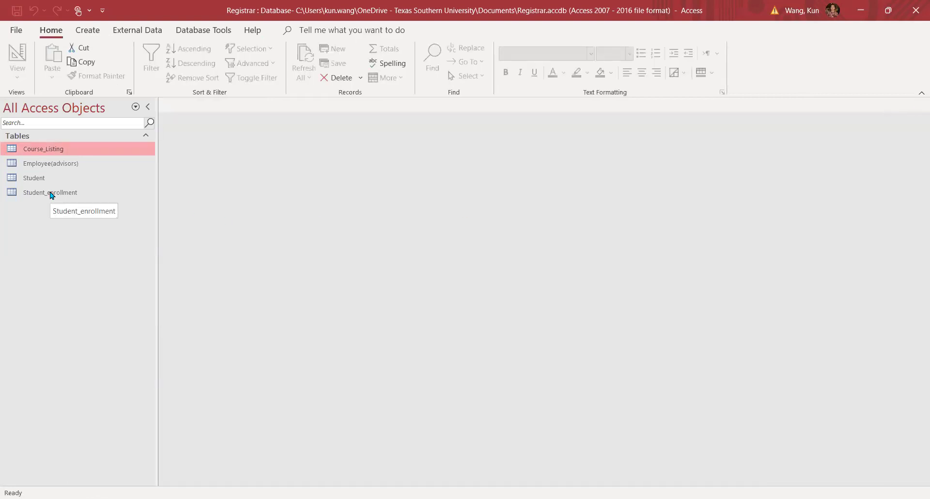
pyautogui.doubleClick(55, 164)
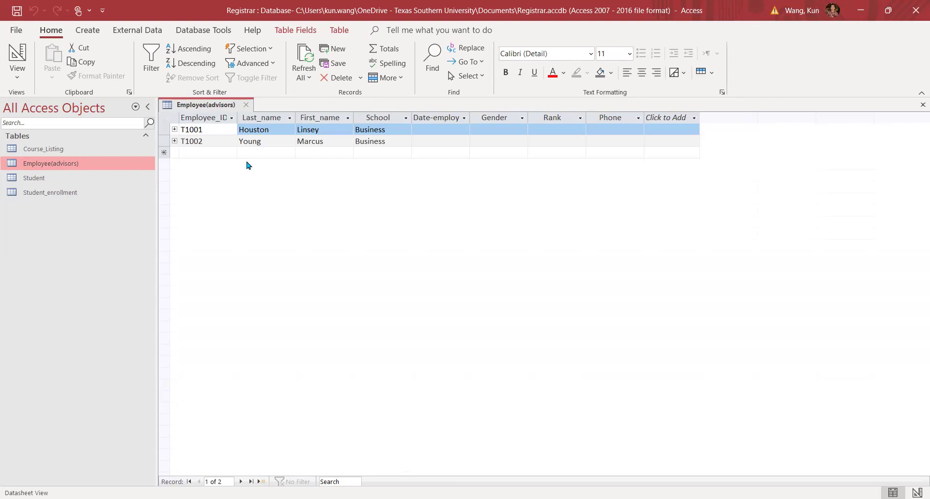
pyautogui.click(922, 104)
# Open the Student_enrollment table to view its three enrollment records.
pyautogui.click(74, 196)
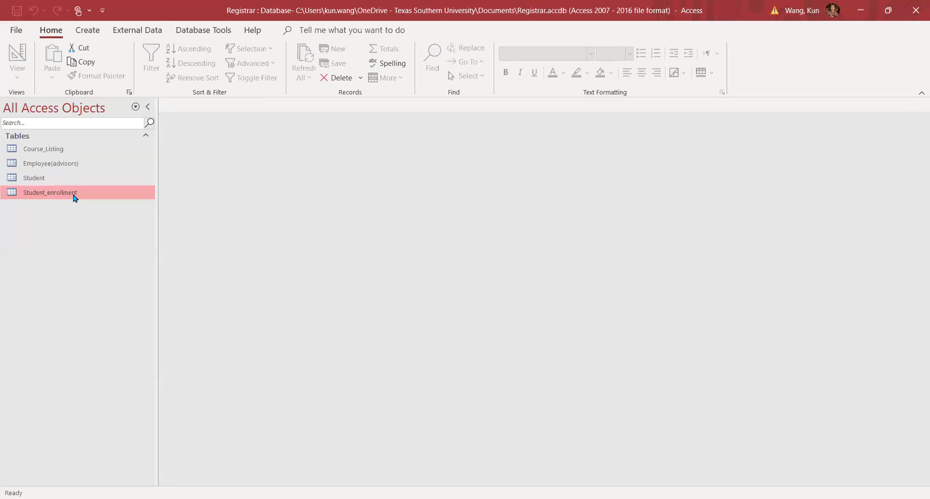
pyautogui.doubleClick(74, 194)
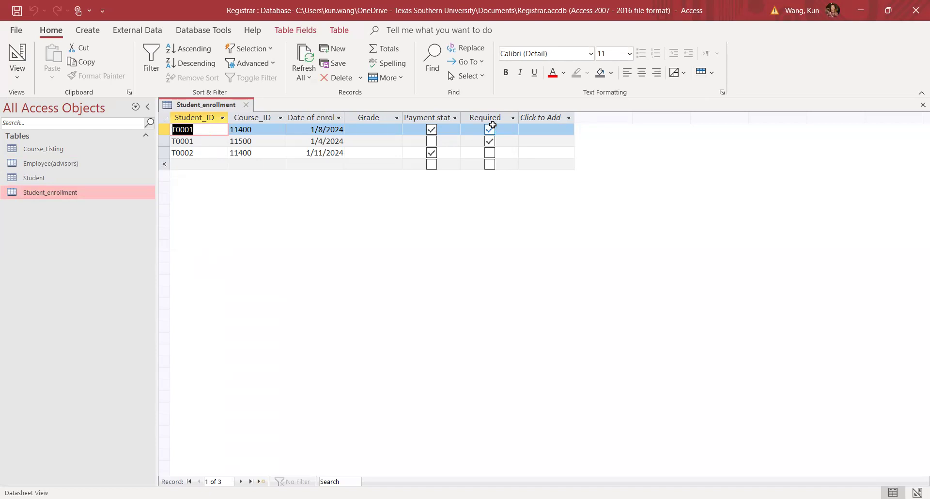
# Switch Student_enrollment to Design View and inspect the Course_ID and Grade field properties.
pyautogui.click(16, 79)
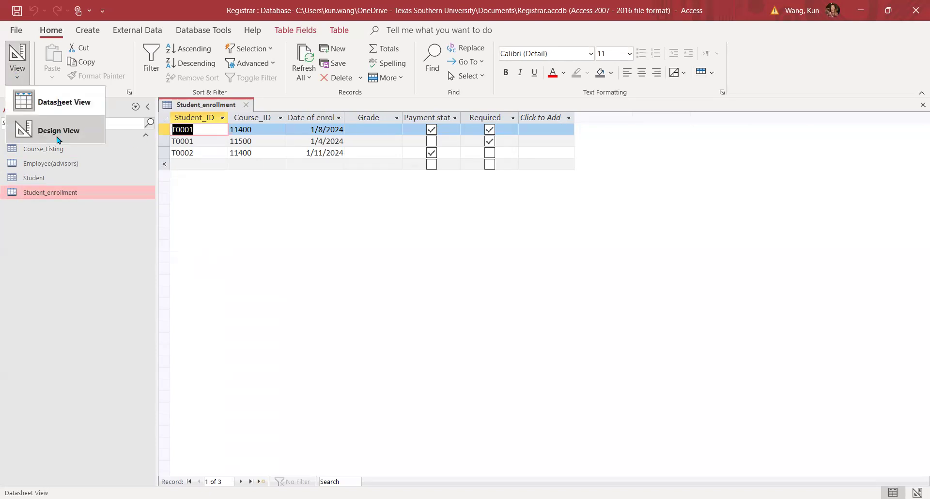
pyautogui.click(57, 140)
pyautogui.click(249, 213)
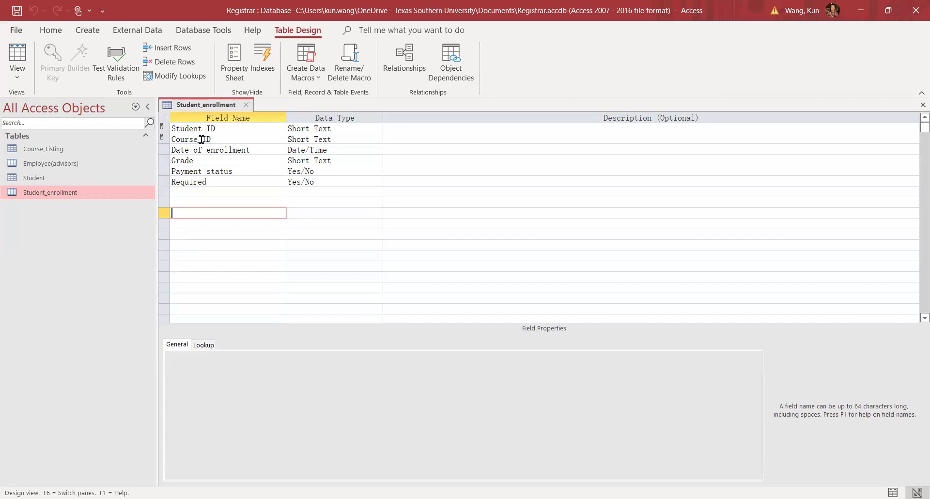
pyautogui.click(335, 140)
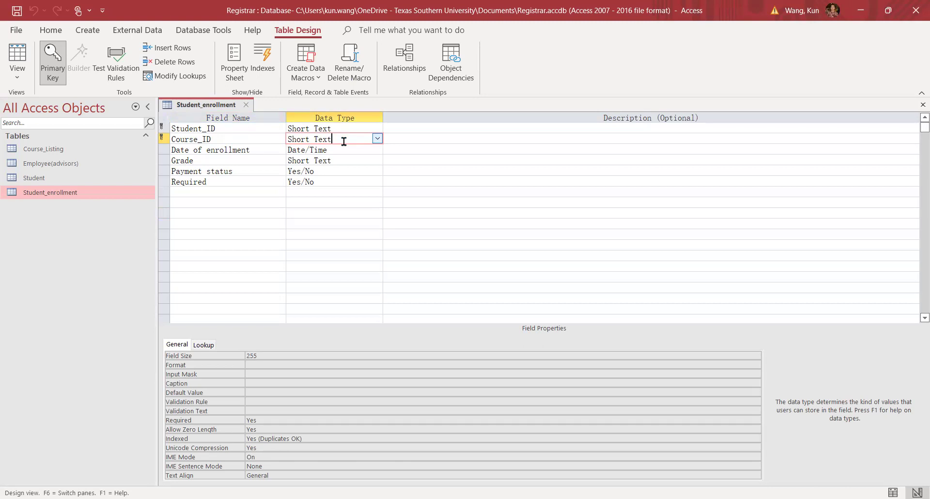
pyautogui.click(354, 160)
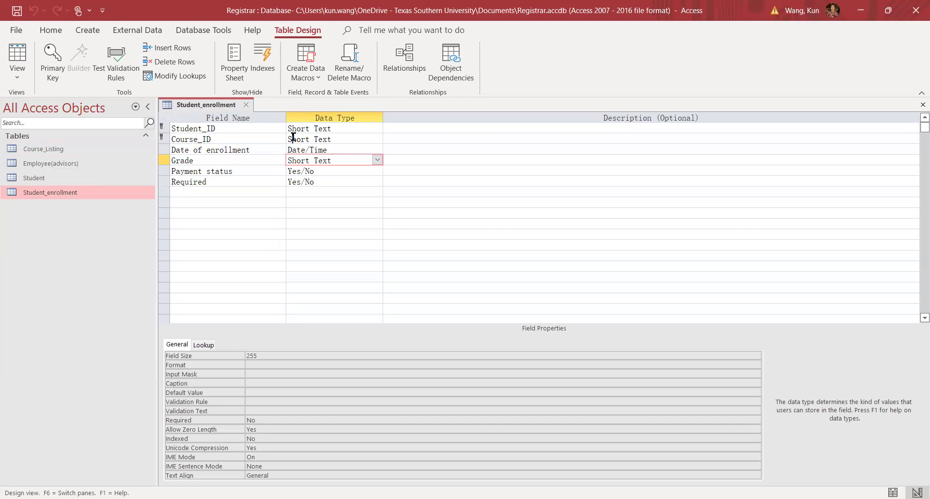
pyautogui.press('Up')
pyautogui.press('Up')
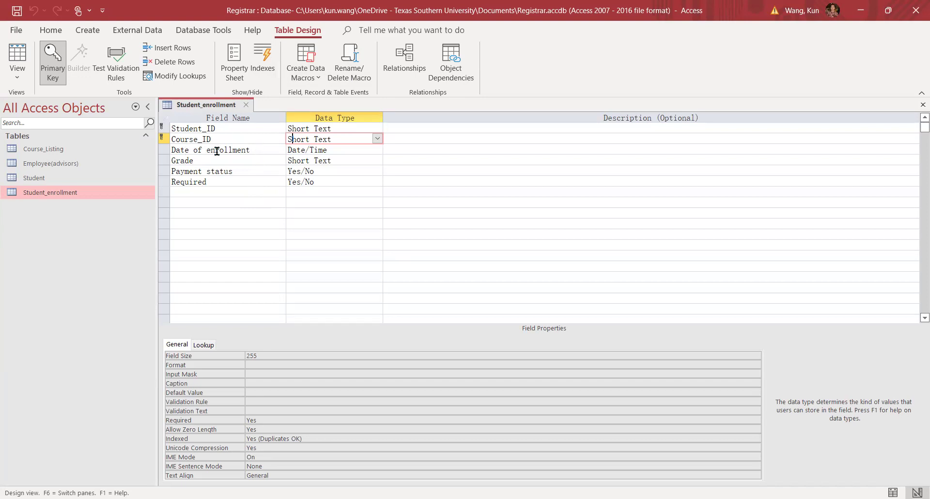
pyautogui.click(191, 149)
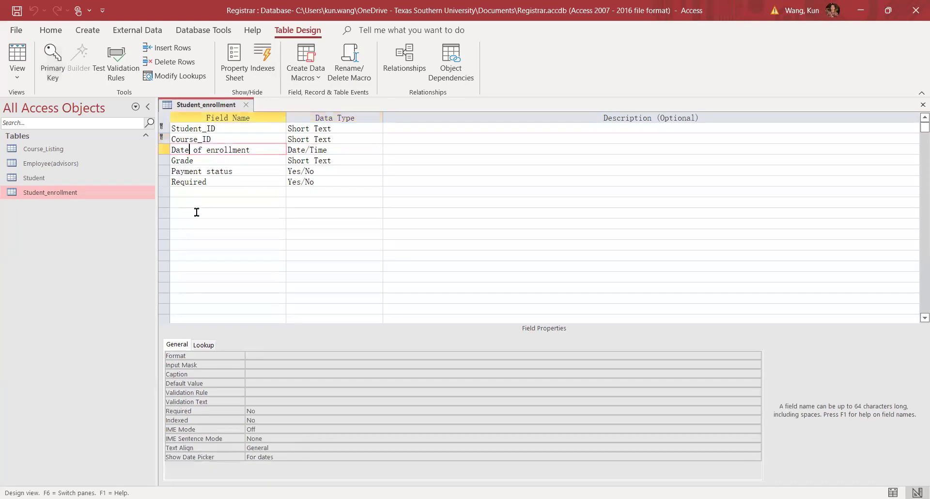
# Rename the Student_enrollment field 'Date of enrollment' to 'Dateofenrollment', removing spaces and underscores.
pyautogui.write('——')
pyautogui.press('BackSpace')
pyautogui.press('BackSpace')
pyautogui.write('_')
pyautogui.press('Delete')
pyautogui.write('_')
pyautogui.press('Delete')
pyautogui.click(194, 150)
pyautogui.press('BackSpace')
pyautogui.click(202, 150)
pyautogui.press('BackSpace')
pyautogui.click(301, 279)
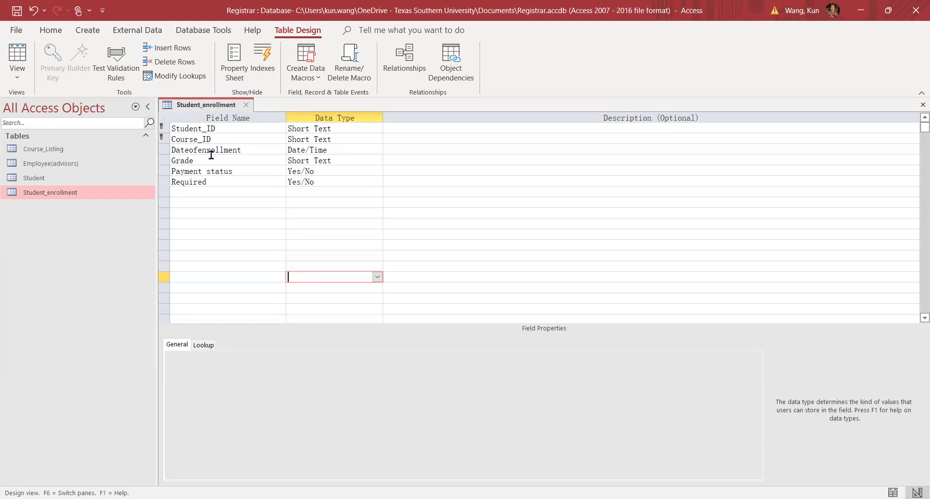
# Close the Student_enrollment design, saving the changes, and bring up Database Tools.
pyautogui.click(247, 106)
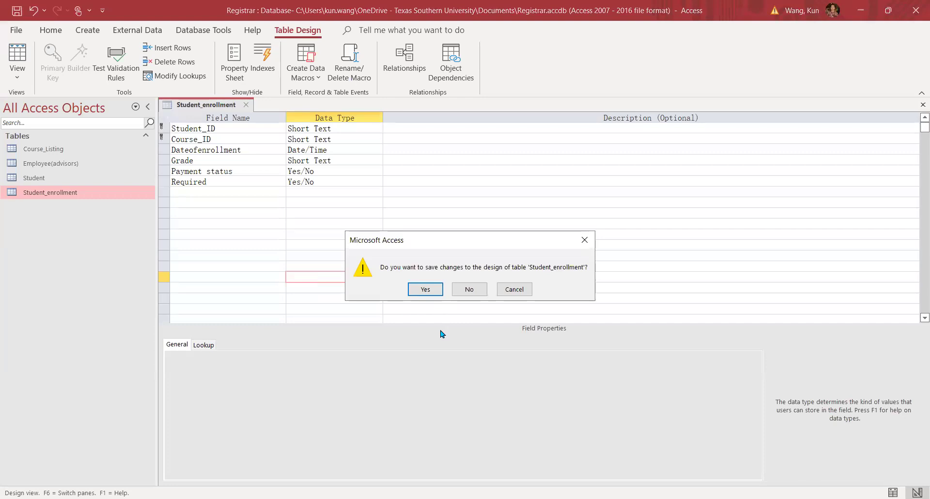
pyautogui.click(432, 292)
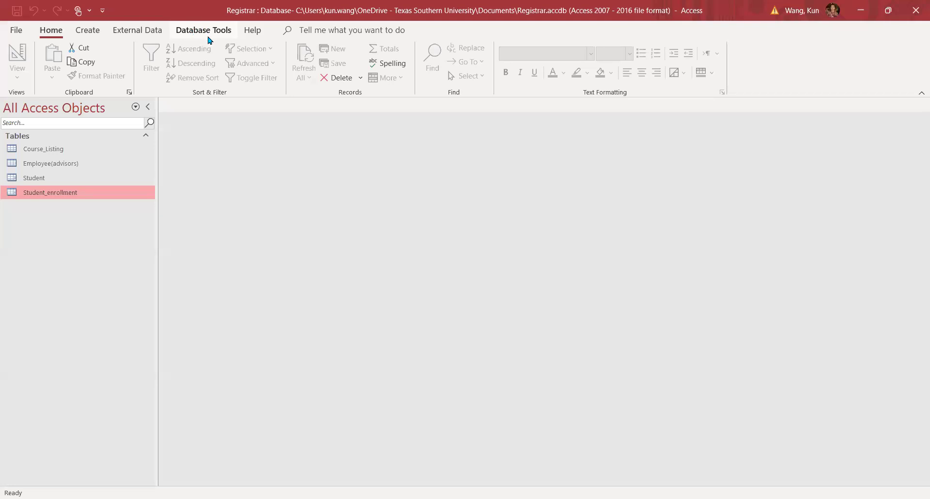
pyautogui.click(210, 31)
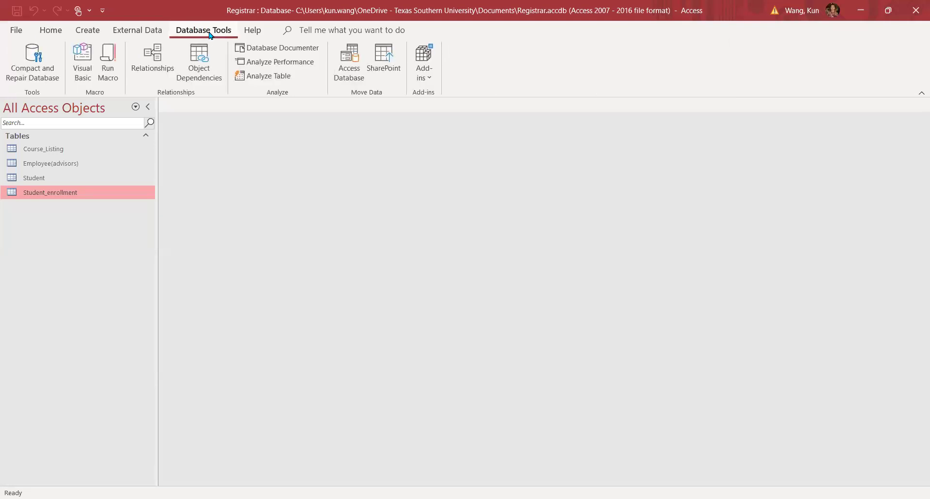
# Open Relationships and move Student_enrollment, Course_Listing and Employee(advisors) into a tighter layout.
pyautogui.click(152, 75)
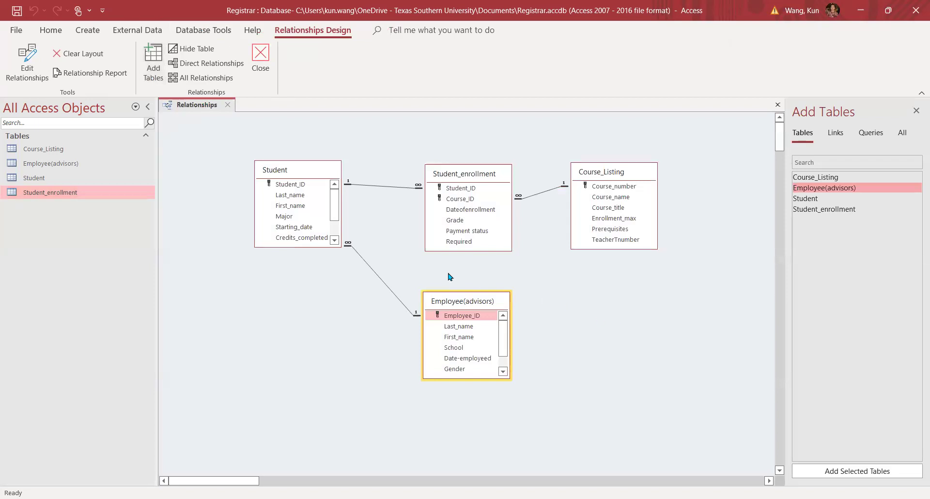
pyautogui.click(492, 178)
pyautogui.moveTo(493, 177); pyautogui.dragTo(474, 156)
pyautogui.click(625, 174)
pyautogui.moveTo(592, 176); pyautogui.dragTo(569, 156)
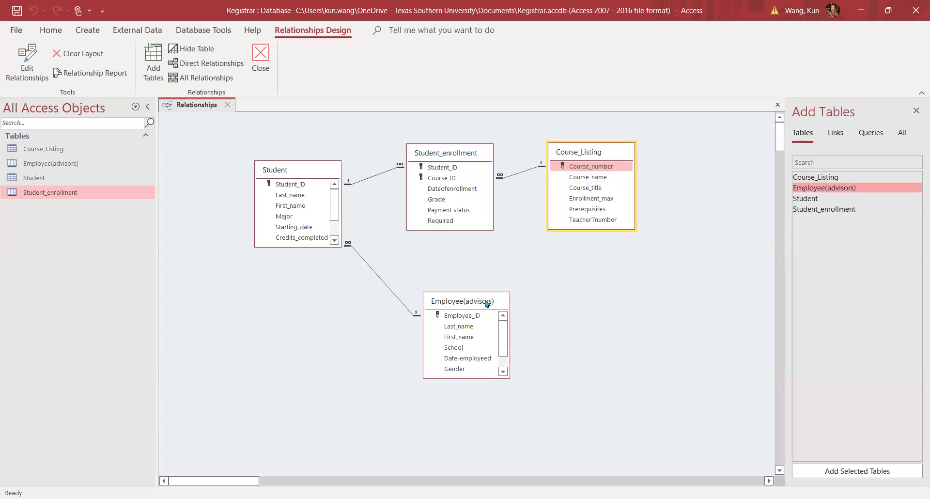
pyautogui.click(483, 299)
pyautogui.moveTo(483, 300); pyautogui.dragTo(465, 268)
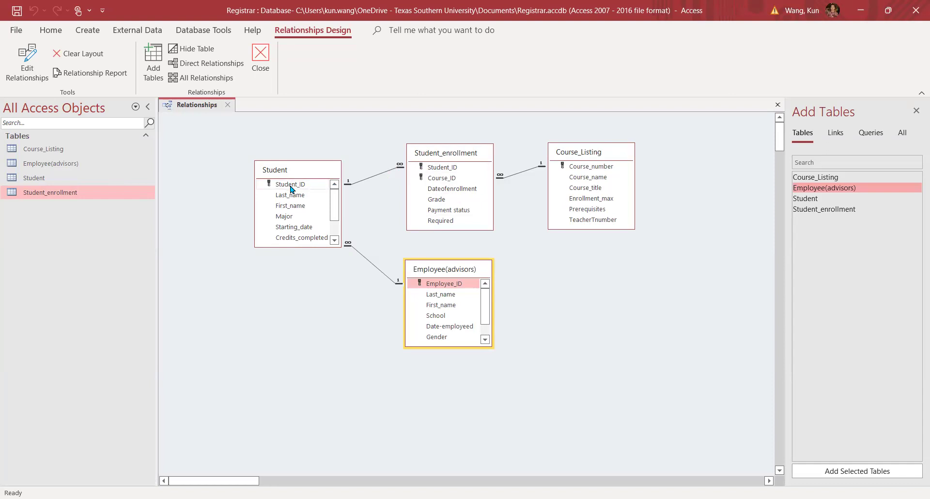
pyautogui.click(378, 178)
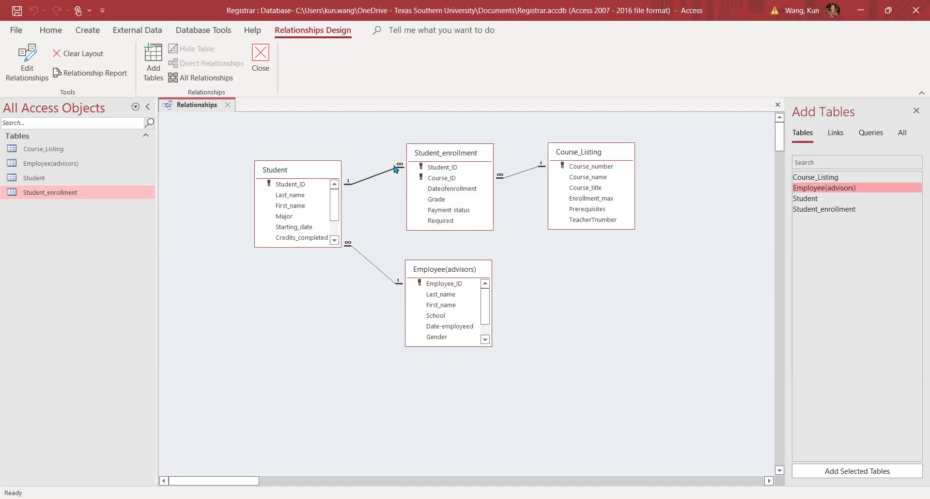
# Delete the existing Student–Student_enrollment relationship.
pyautogui.click(372, 176)
pyautogui.click(371, 180)
pyautogui.press('Delete')
pyautogui.click(454, 288)
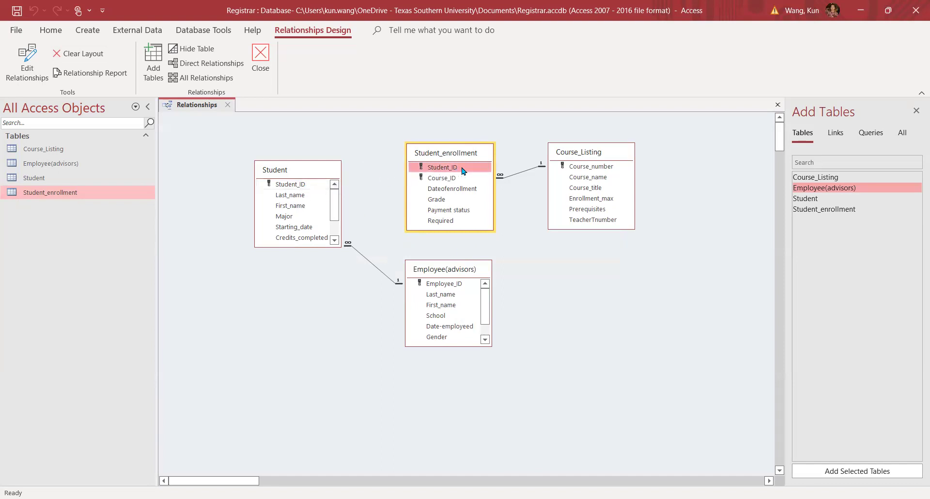
# Link Student's Student_ID to Student_enrollment's Student_ID to bring up Edit Relationships.
pyautogui.click(307, 186)
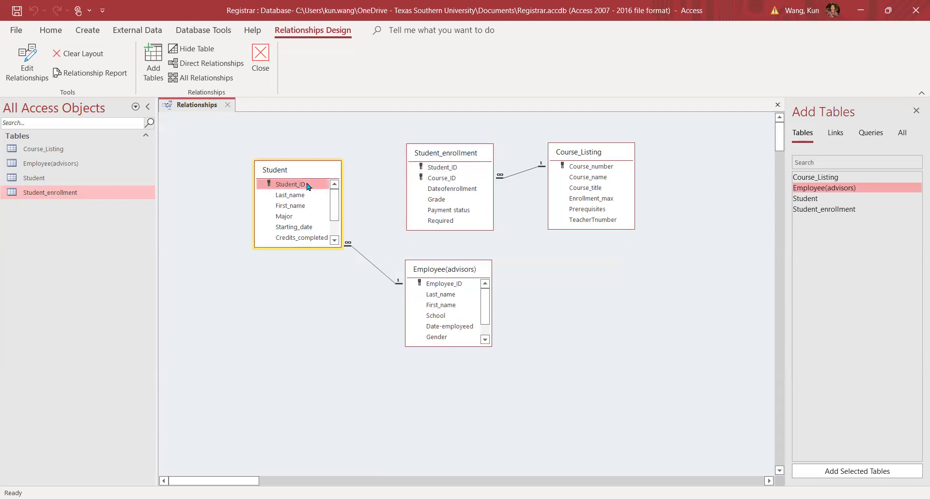
pyautogui.click(365, 179)
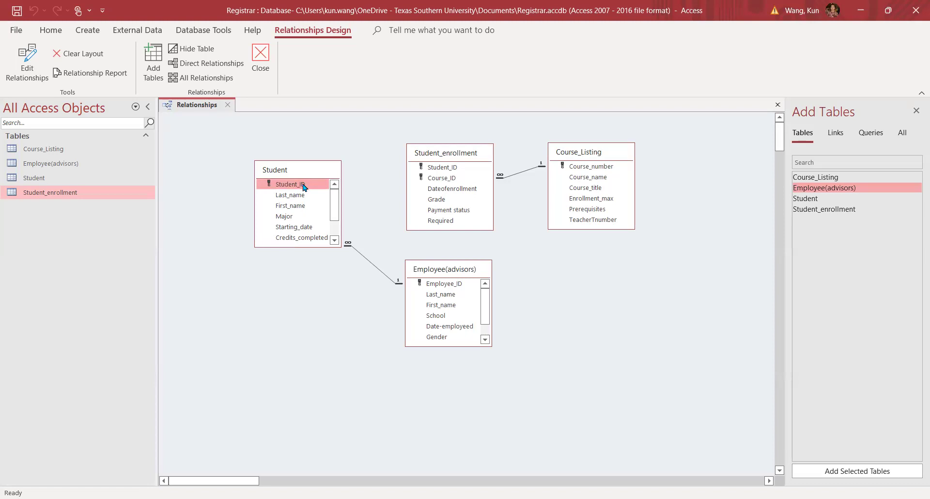
pyautogui.moveTo(304, 186); pyautogui.dragTo(433, 170)
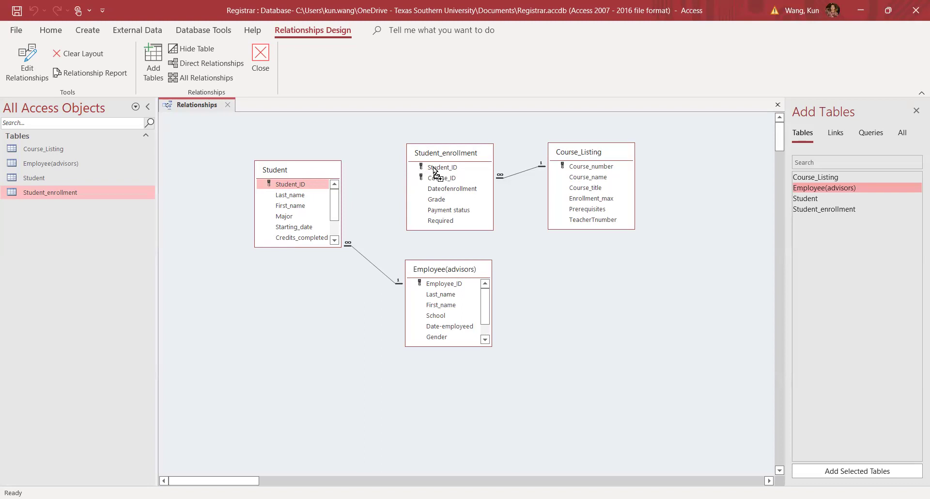
pyautogui.moveTo(433, 170); pyautogui.dragTo(434, 171)
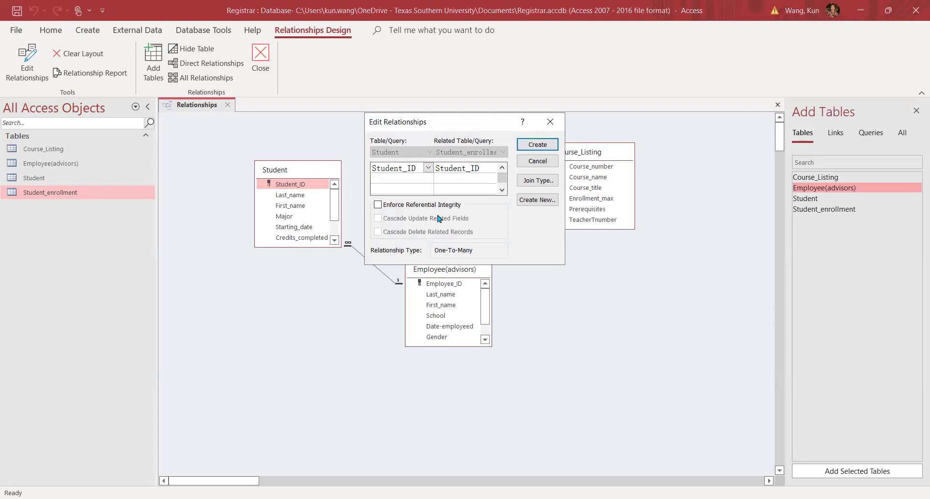
# Enforce referential integrity and create the one-to-many Student–Student_enrollment link on Student_ID.
pyautogui.click(378, 205)
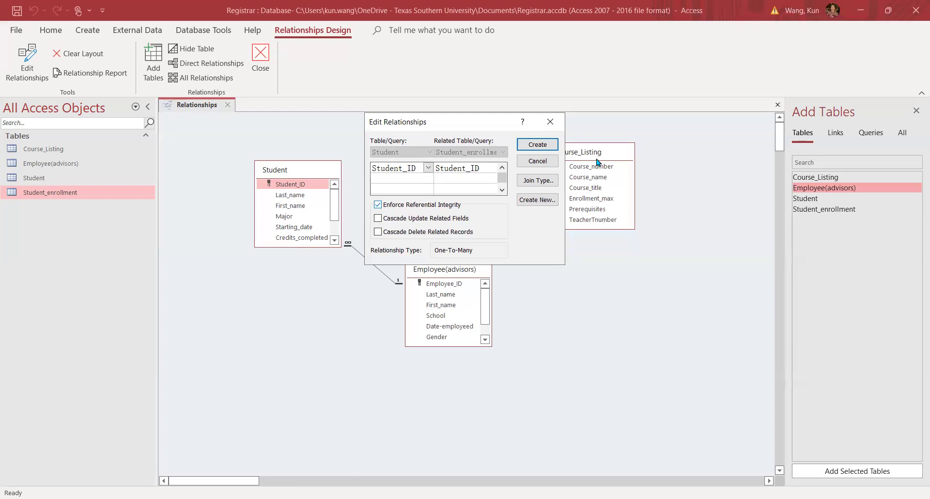
pyautogui.click(537, 145)
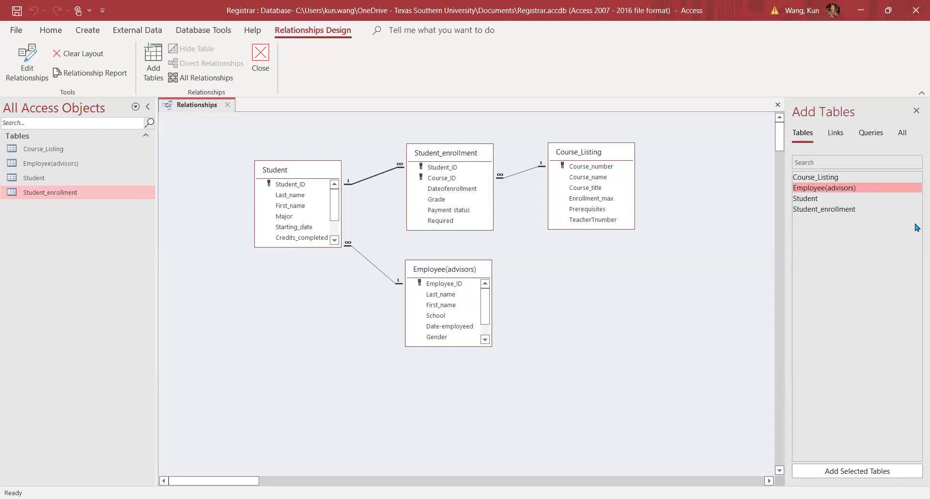
# Remove an accidentally added Student_1 copy and close the Relationships window.
pyautogui.click(207, 33)
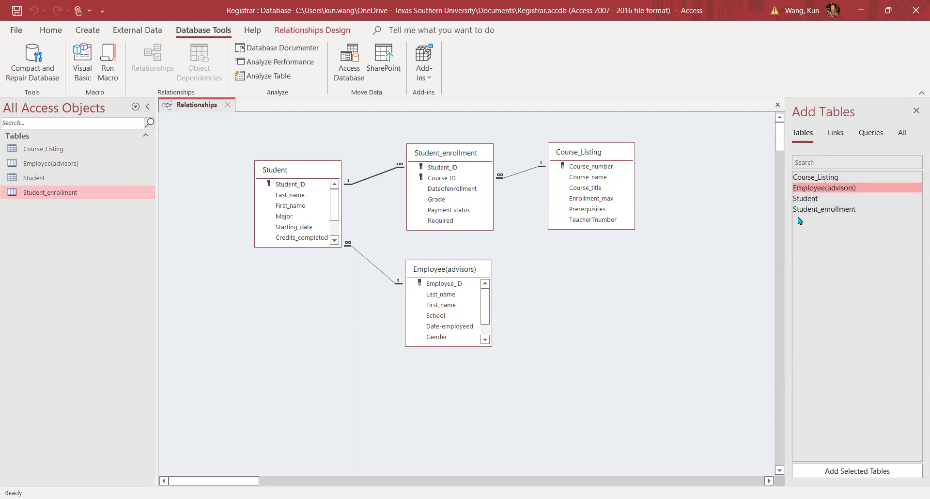
pyautogui.moveTo(802, 199); pyautogui.dragTo(595, 296)
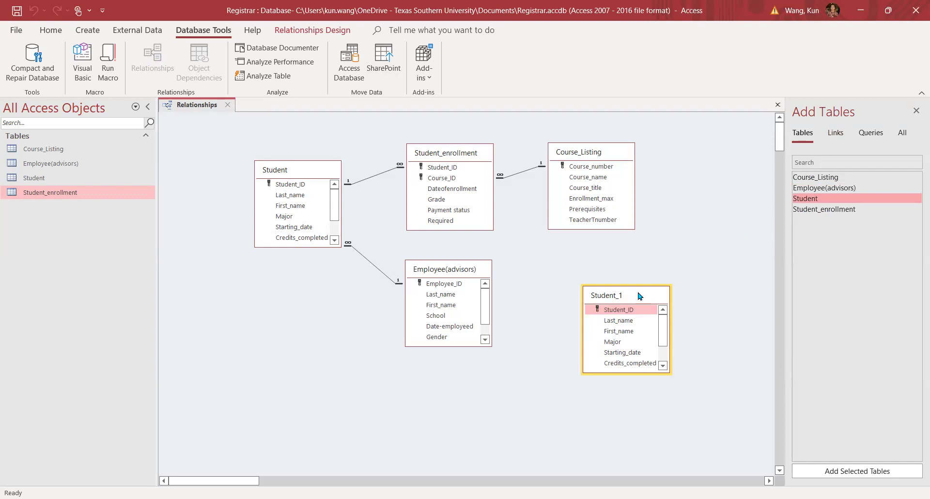
pyautogui.press('Delete')
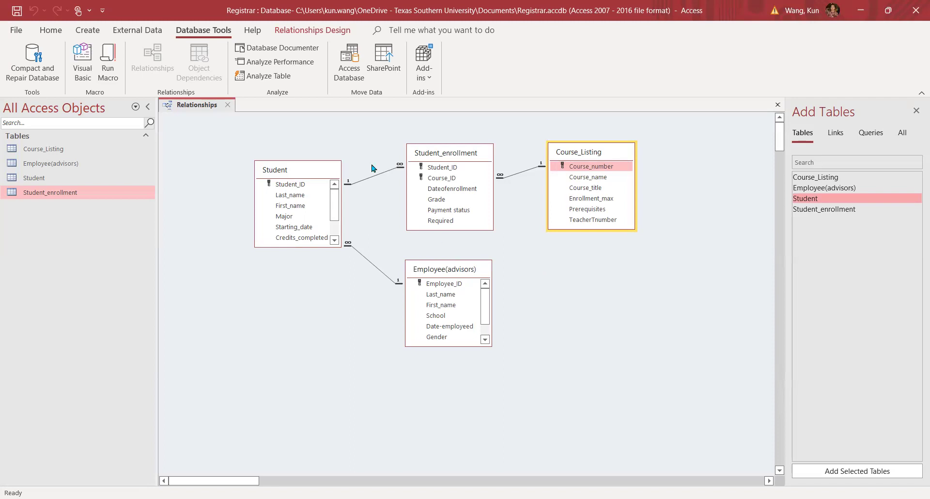
pyautogui.click(777, 105)
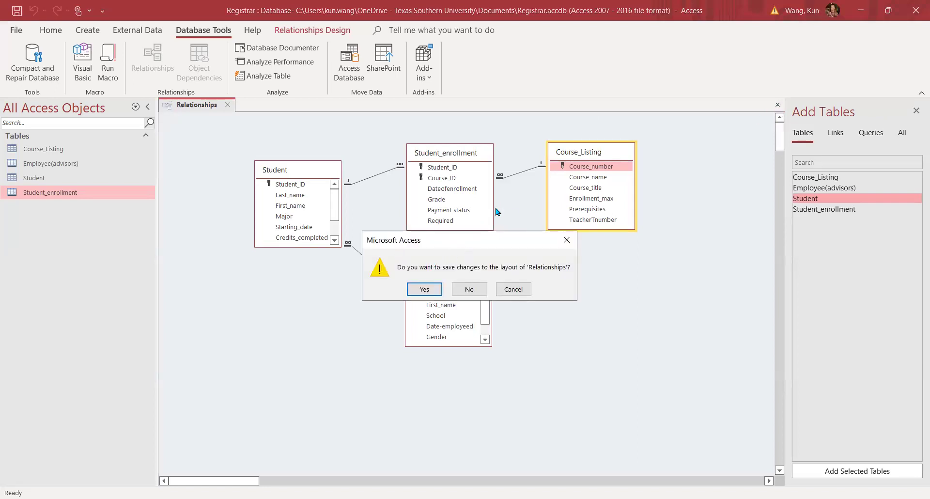
# Discard the Relationships layout changes and create a new blank table.
pyautogui.click(465, 291)
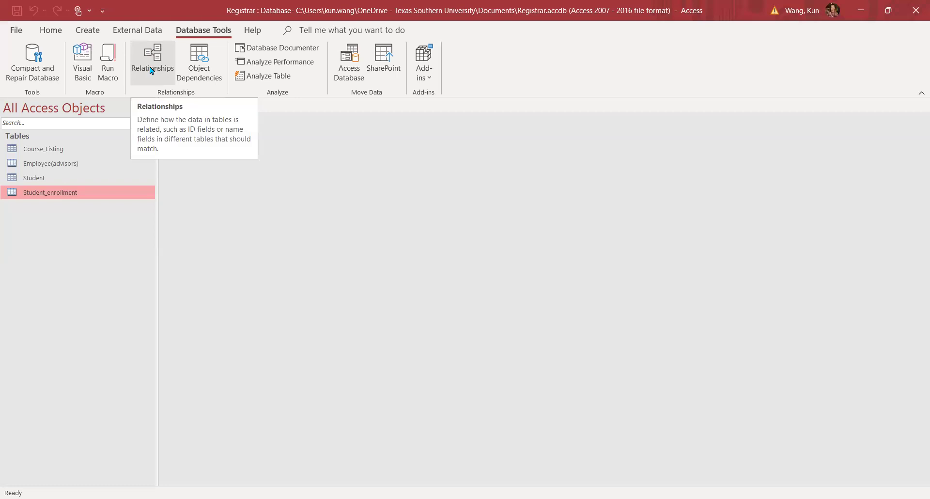
pyautogui.click(88, 32)
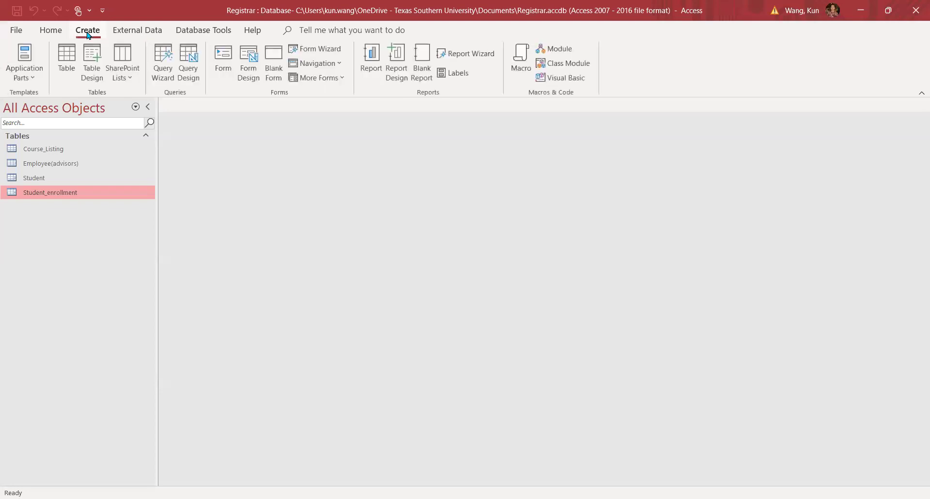
pyautogui.click(67, 56)
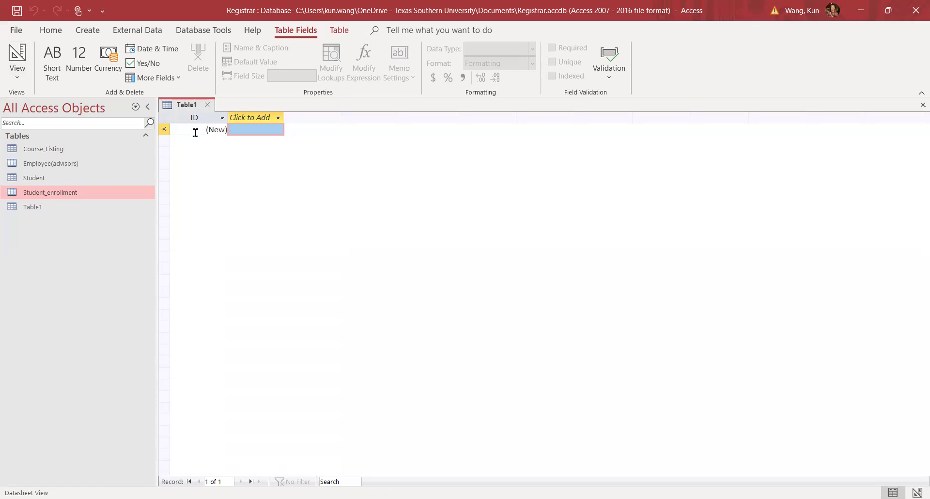
# Add a Short Text column named Last_name to the new table.
pyautogui.click(247, 118)
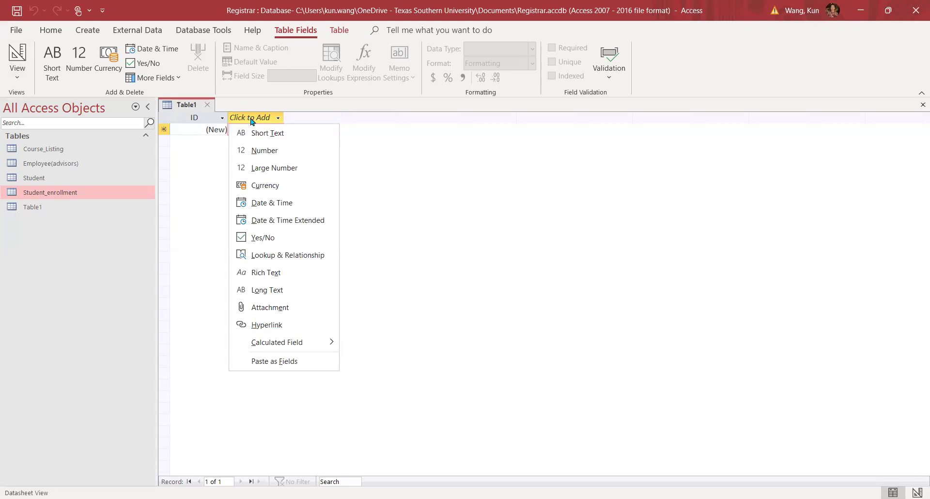
pyautogui.click(270, 134)
pyautogui.press('capslock')
pyautogui.write('L')
pyautogui.press('capslock')
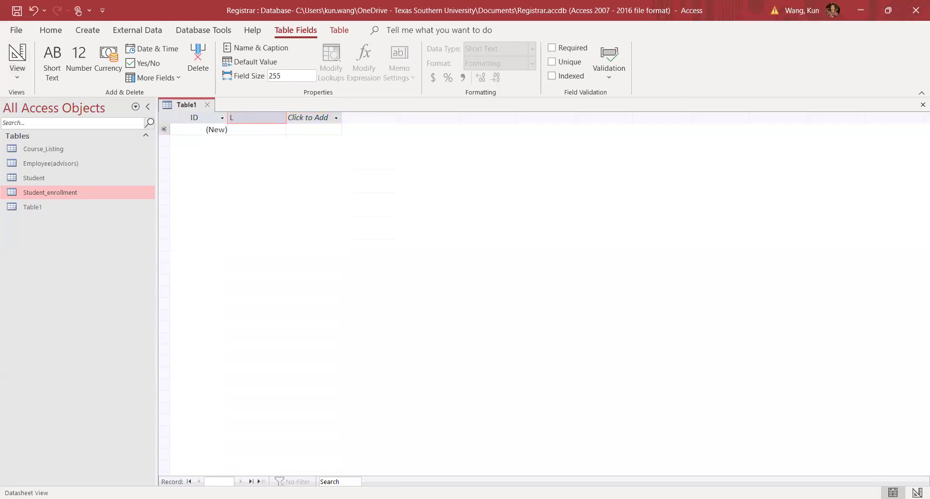
pyautogui.write('ast _name')
# Add a second Short Text column named Dept.
pyautogui.click(316, 118)
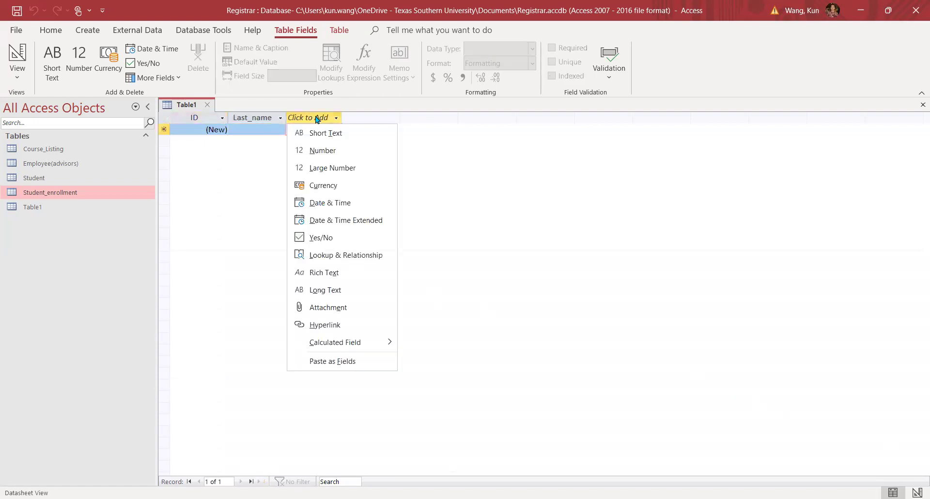
pyautogui.click(324, 135)
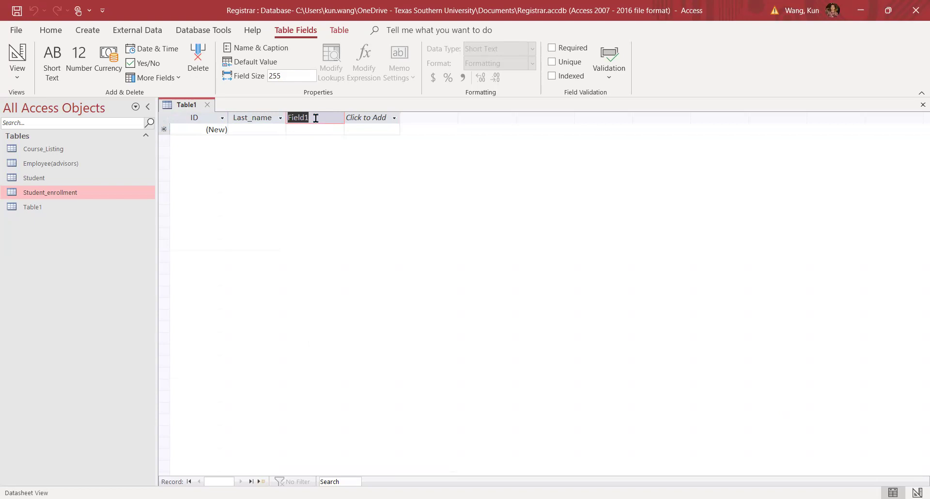
pyautogui.write('D')
pyautogui.write('e')
pyautogui.write("'p't")
pyautogui.press('Return')
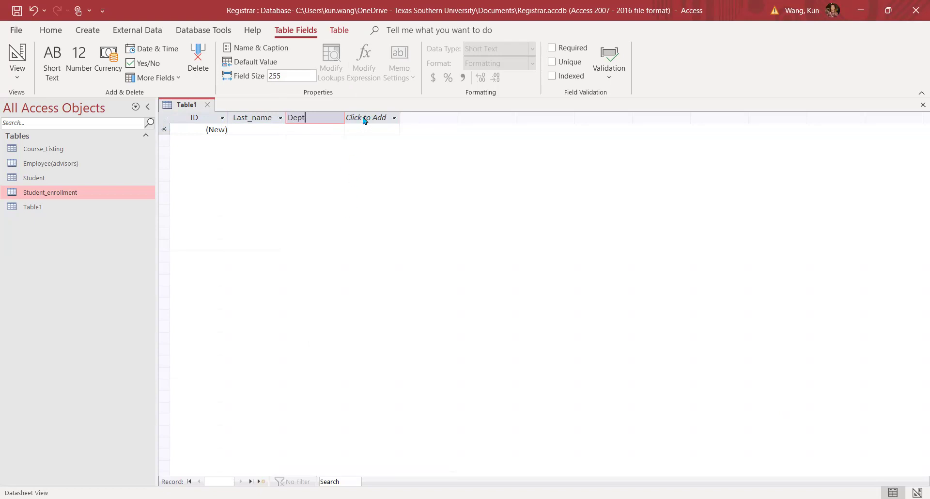
pyautogui.click(18, 78)
# Switch the new table to Design View, naming it Faculty in the Save As dialog.
pyautogui.click(55, 131)
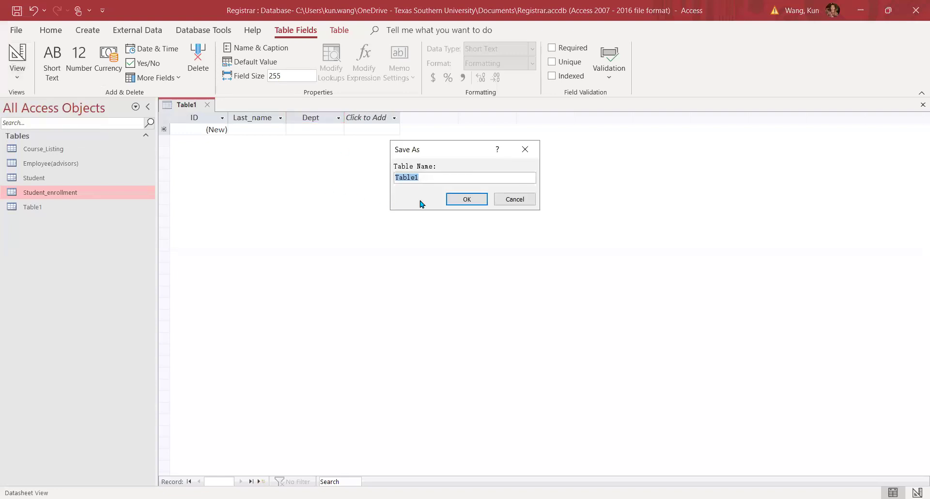
pyautogui.press('capslock')
pyautogui.write('F')
pyautogui.press('capslock')
pyautogui.write('aculty')
pyautogui.click(452, 202)
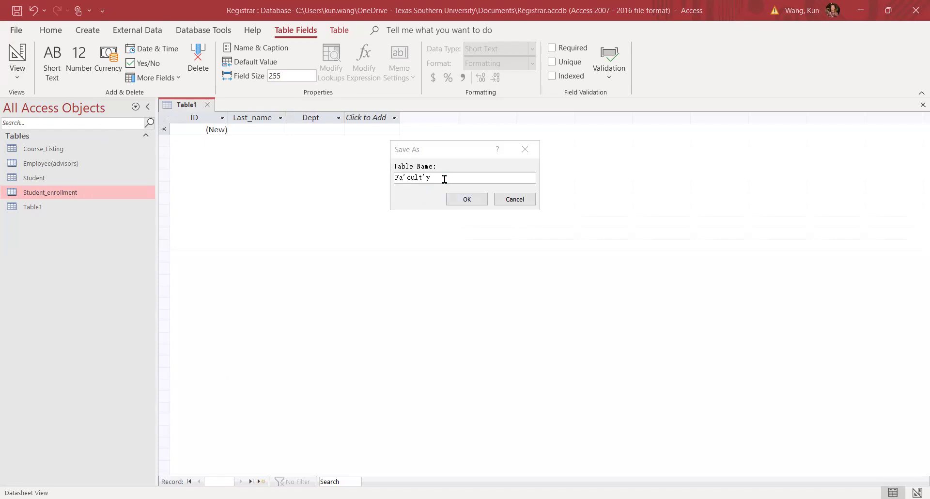
pyautogui.click(445, 180)
pyautogui.press('BackSpace')
pyautogui.press('BackSpace')
pyautogui.press('BackSpace')
pyautogui.press('BackSpace')
pyautogui.press('BackSpace')
pyautogui.press('BackSpace')
pyautogui.press('BackSpace')
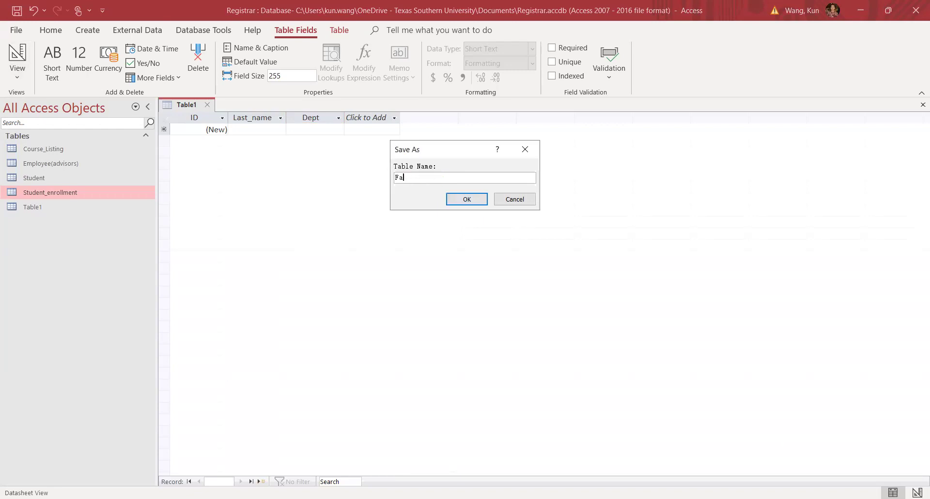
pyautogui.write('culty')
pyautogui.press('Return')
# Save the table as Faculty and rename its ID field to TeachTnumber with Short Text type.
pyautogui.click(465, 199)
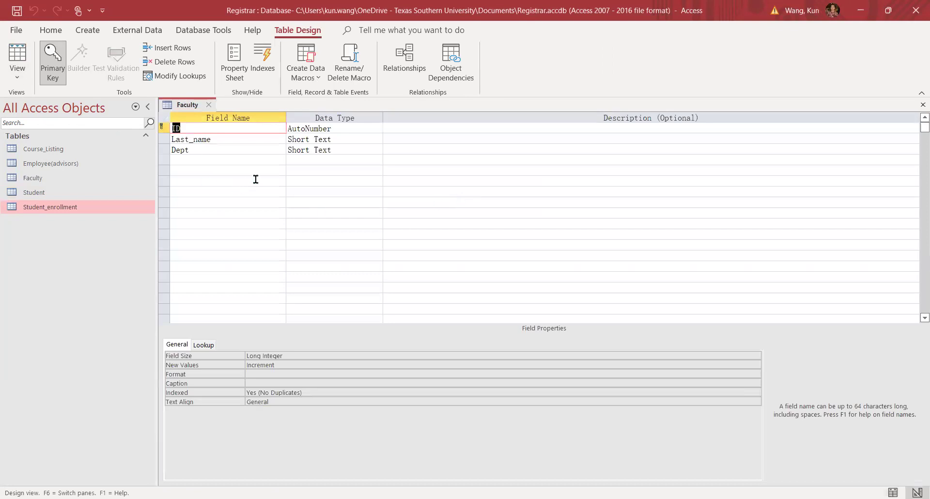
pyautogui.click(180, 128)
pyautogui.press('BackSpace')
pyautogui.press('BackSpace')
pyautogui.write('TeachTnumber')
pyautogui.click(345, 130)
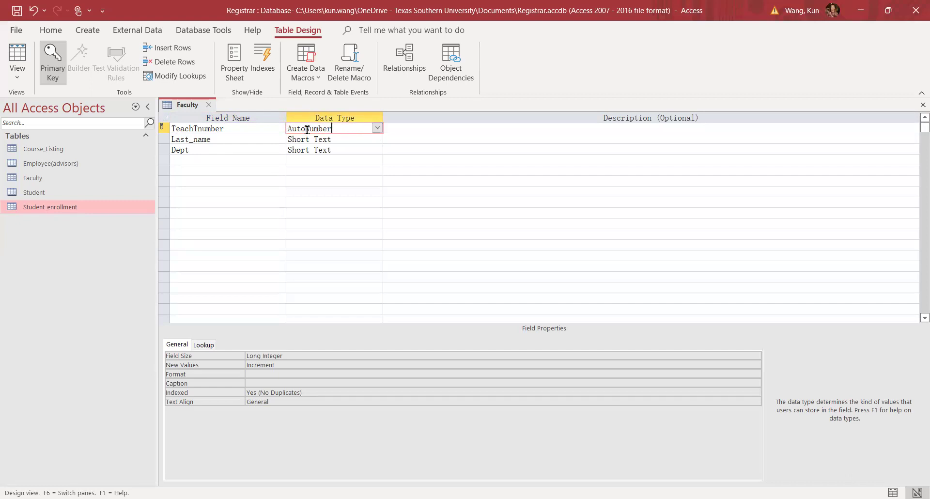
pyautogui.click(377, 129)
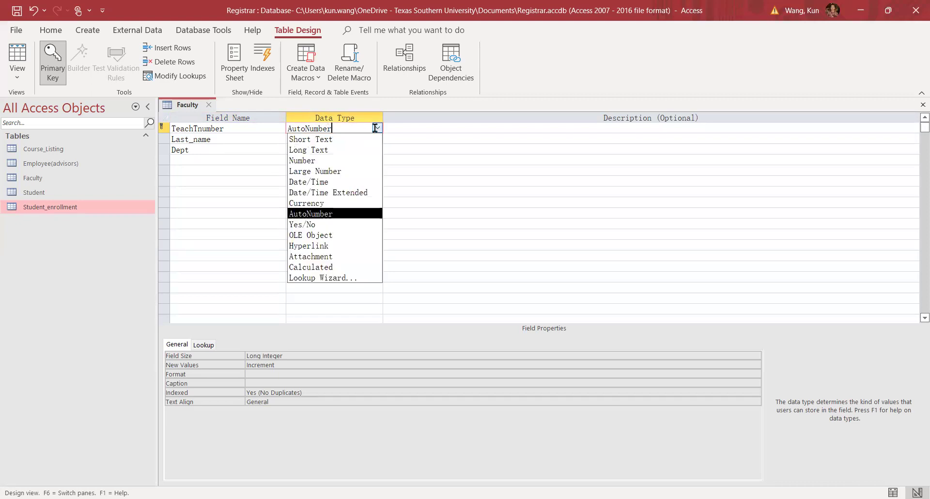
pyautogui.click(328, 142)
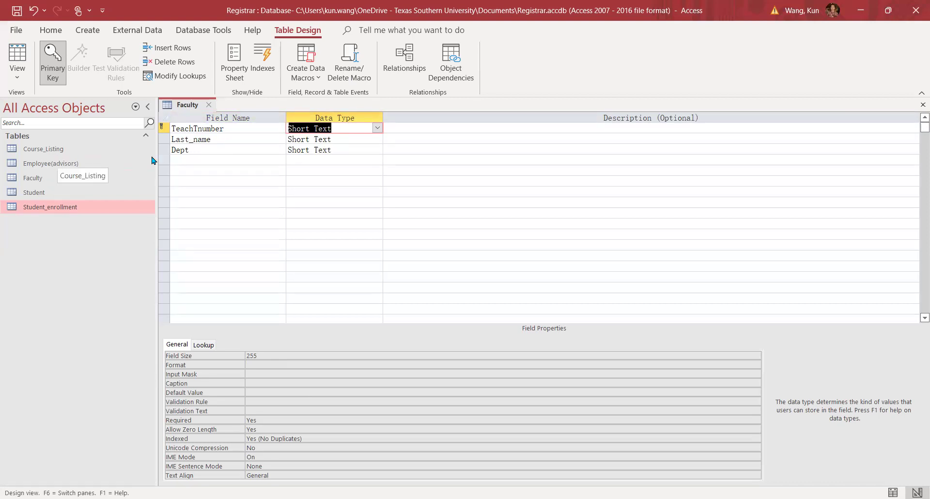
# Add a Short Text field named Rank in the fourth row.
pyautogui.click(209, 160)
pyautogui.write('Rank')
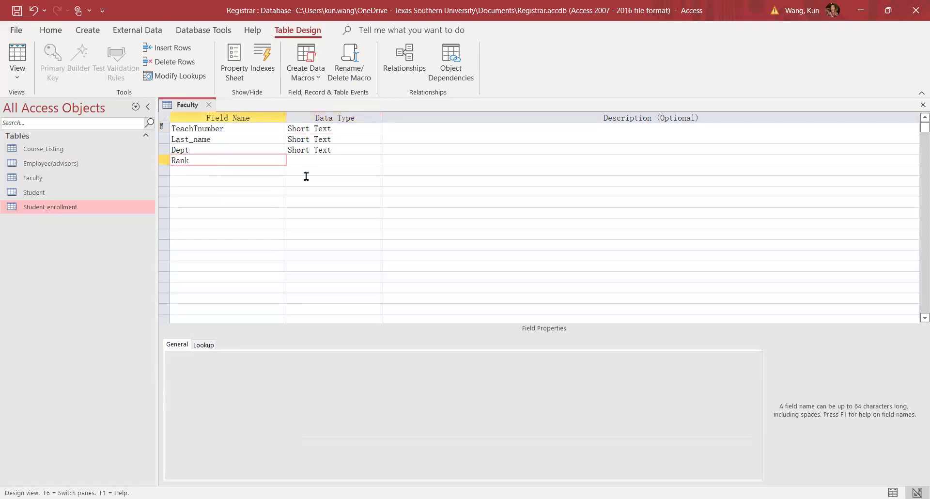
pyautogui.click(364, 158)
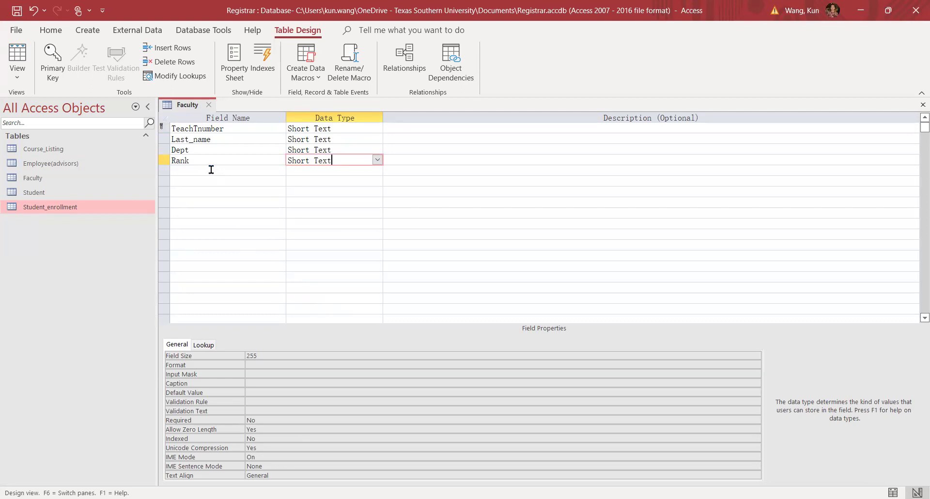
pyautogui.click(224, 203)
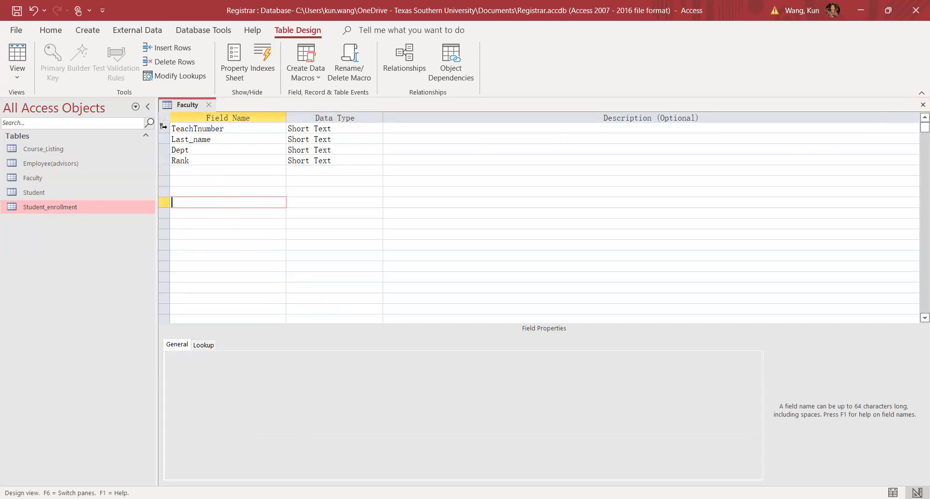
# Try Last_name, TeachTnumber, and a combined TeachTnumber + Last_name as the primary key.
pyautogui.click(163, 130)
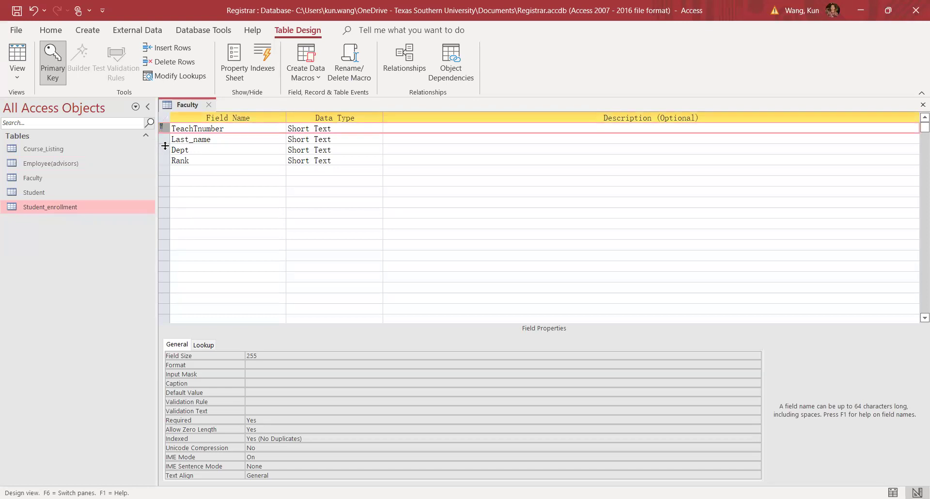
pyautogui.click(165, 140)
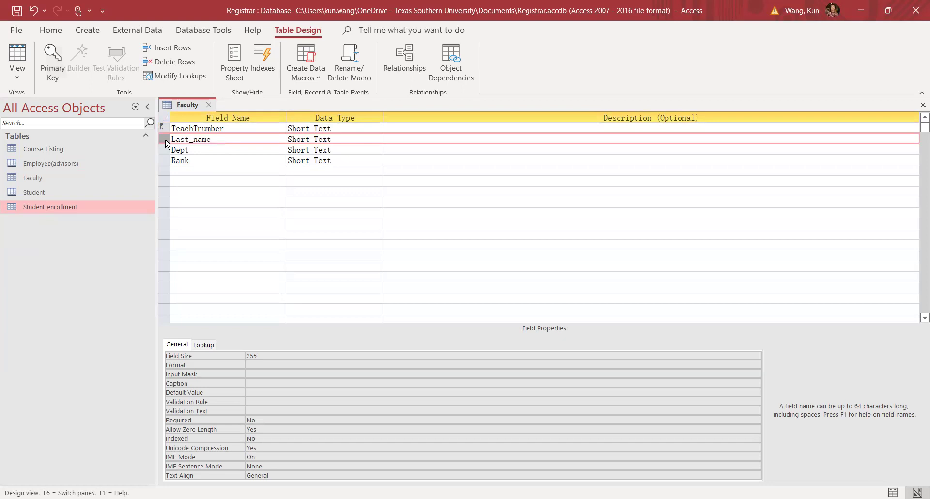
pyautogui.click(53, 65)
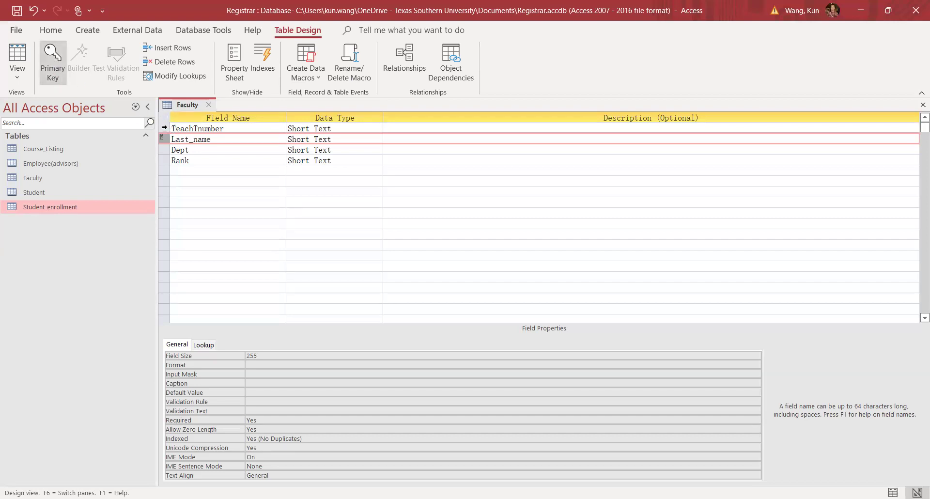
pyautogui.click(164, 127)
pyautogui.click(52, 63)
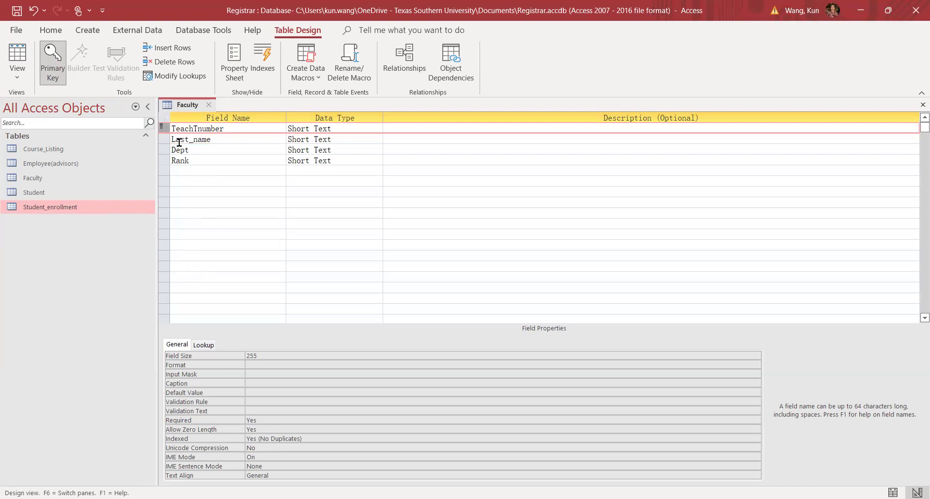
pyautogui.click(213, 176)
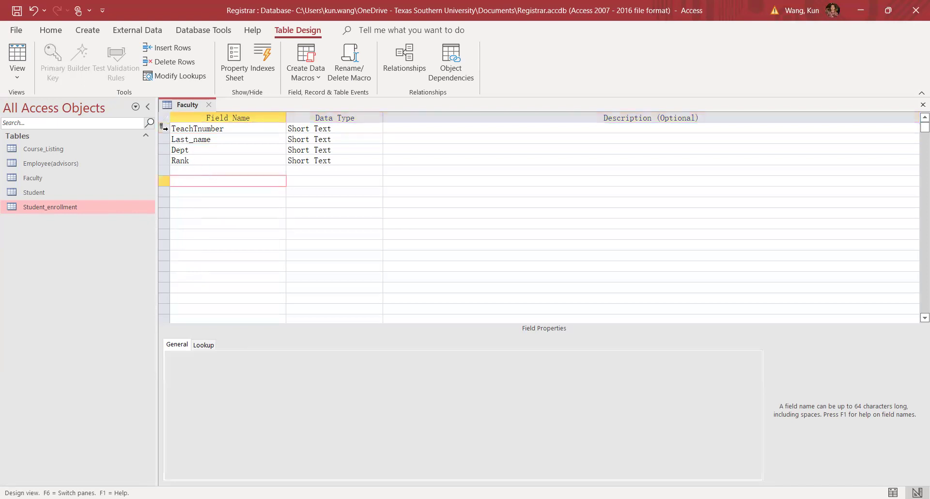
pyautogui.moveTo(164, 126); pyautogui.dragTo(164, 139)
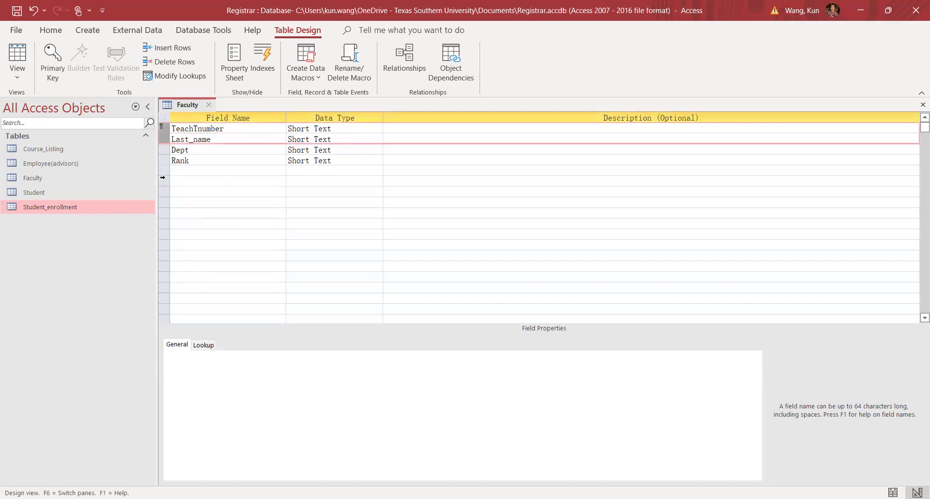
pyautogui.click(52, 62)
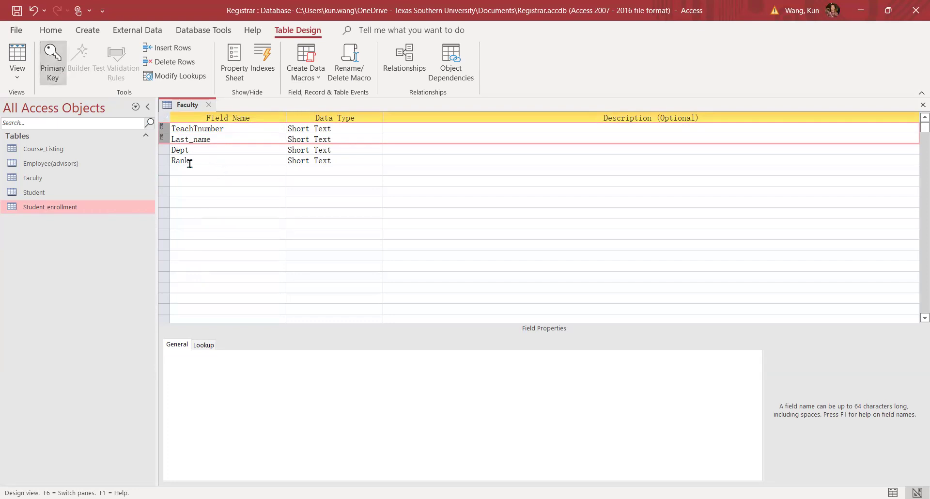
# Make TeachTnumber the only primary key and close the Faculty design.
pyautogui.moveTo(167, 137); pyautogui.dragTo(167, 142)
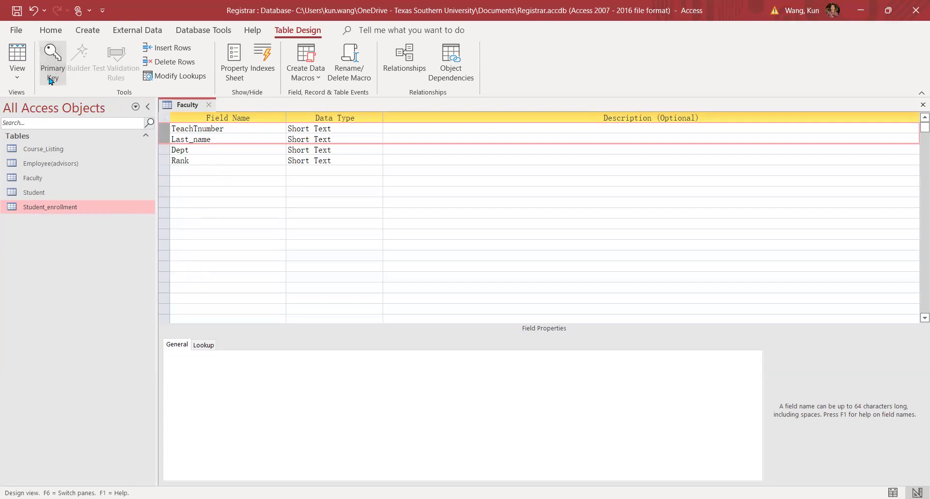
pyautogui.click(148, 176)
pyautogui.click(214, 206)
pyautogui.click(164, 132)
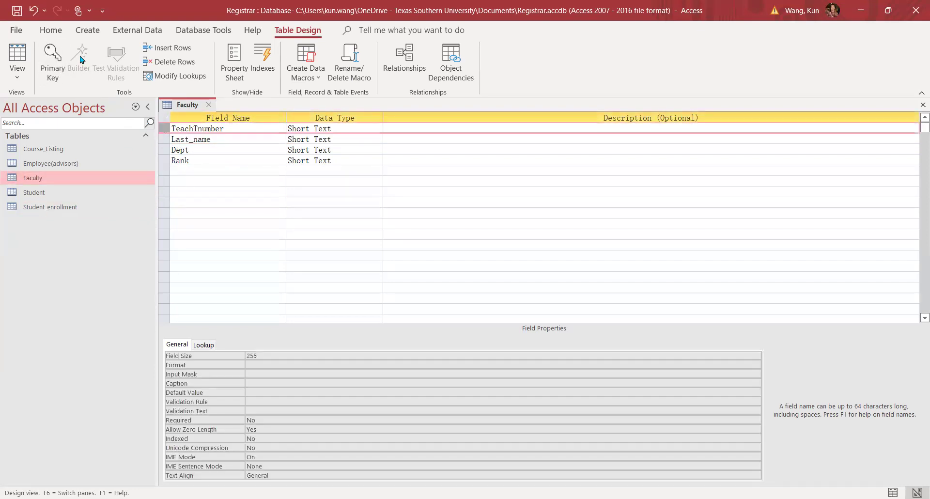
pyautogui.click(52, 60)
pyautogui.click(244, 233)
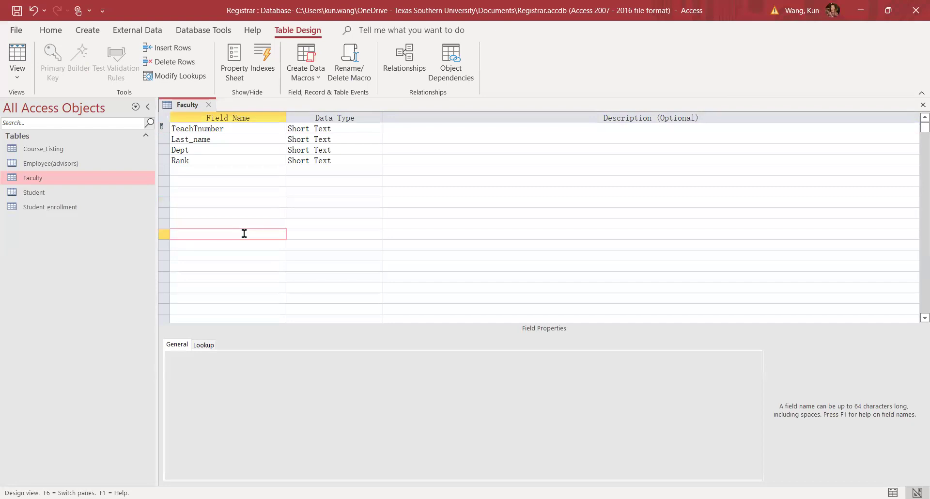
pyautogui.click(209, 105)
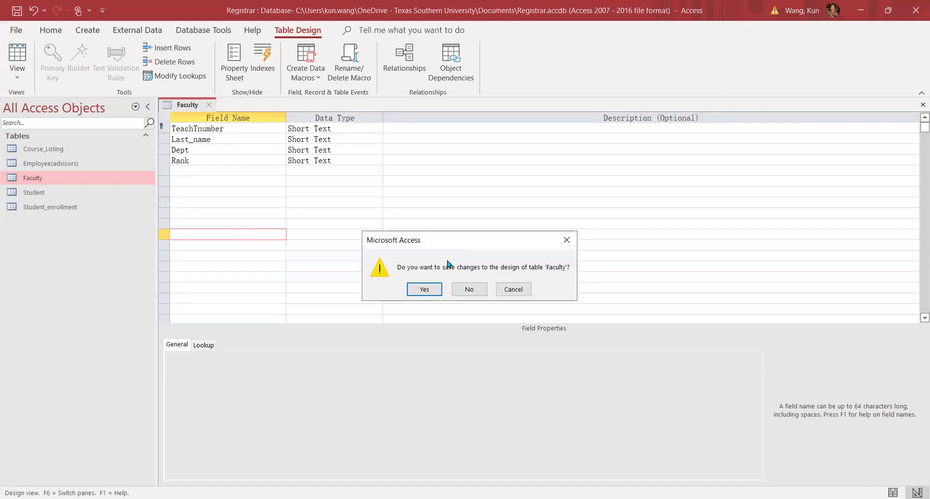
# Save the Faculty design: four Short Text fields keyed on TeachTnumber.
pyautogui.click(425, 290)
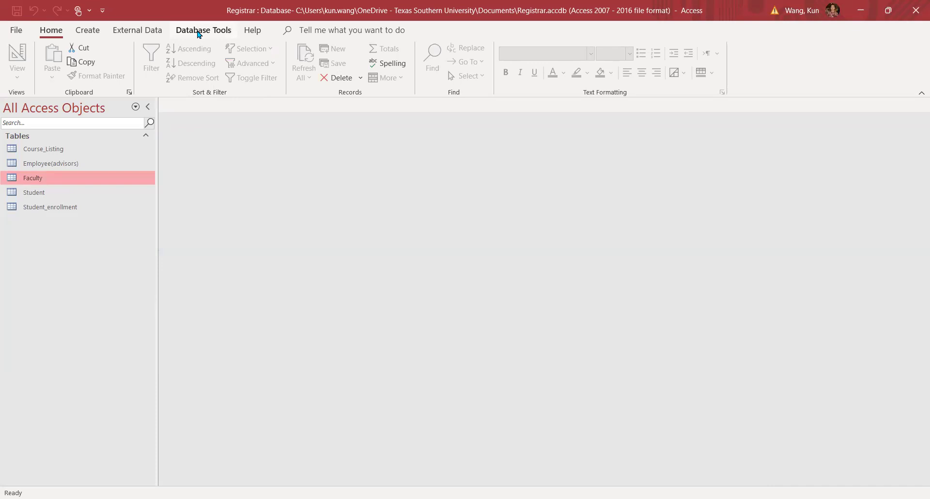
# Enter Faculty record T3001 with the faculty member's last name, Dept ACCT, Rank PROF, then close the table.
pyautogui.doubleClick(42, 180)
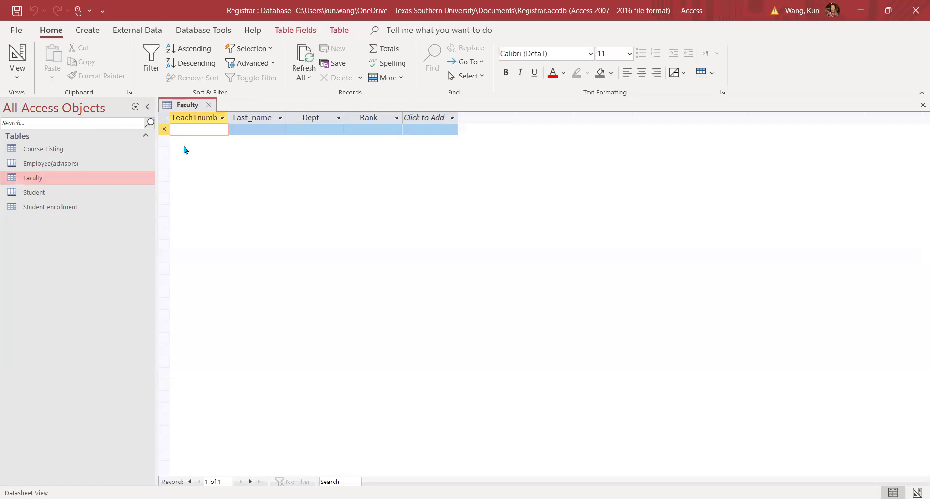
pyautogui.press('capslock')
pyautogui.write('T')
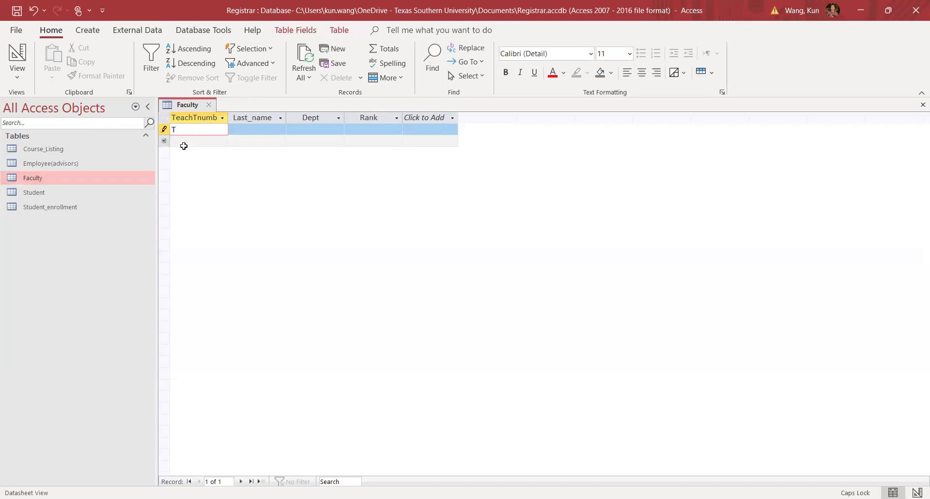
pyautogui.write('3000')
pyautogui.press('BackSpace')
pyautogui.click(262, 129)
pyautogui.write('WANG')
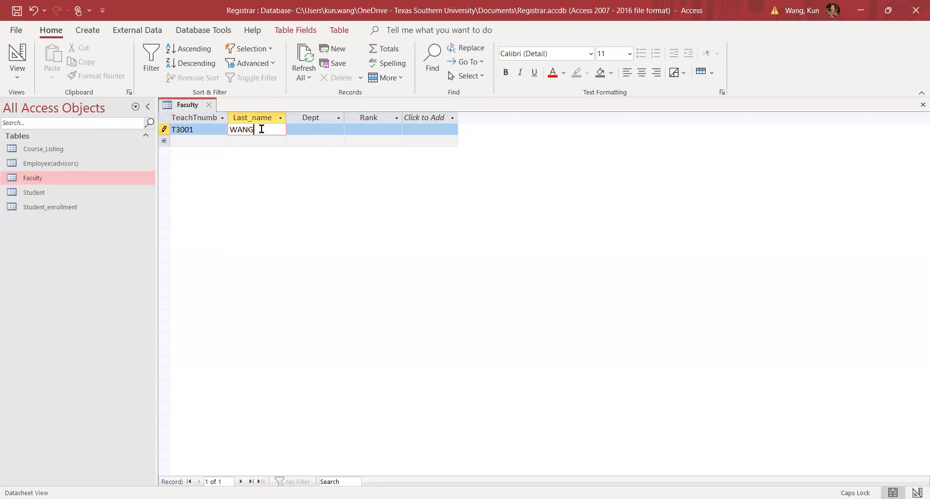
pyautogui.click(315, 127)
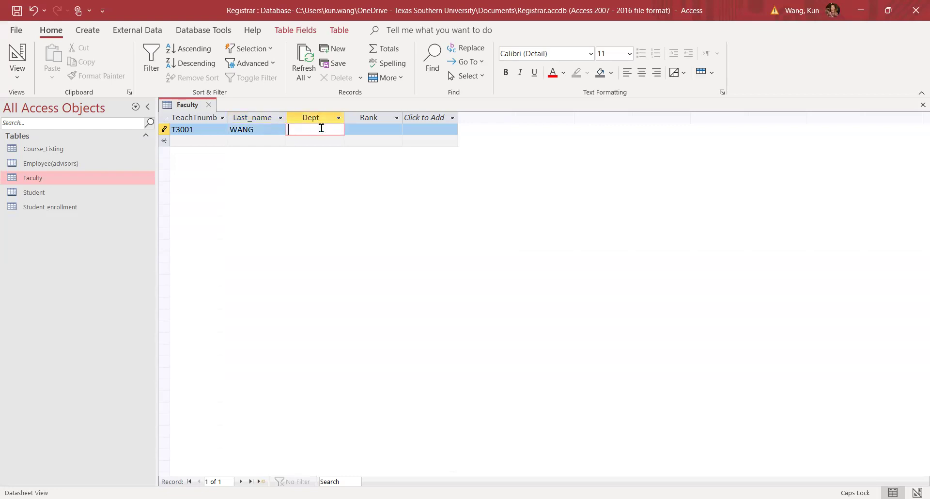
pyautogui.write('ACCT')
pyautogui.click(367, 131)
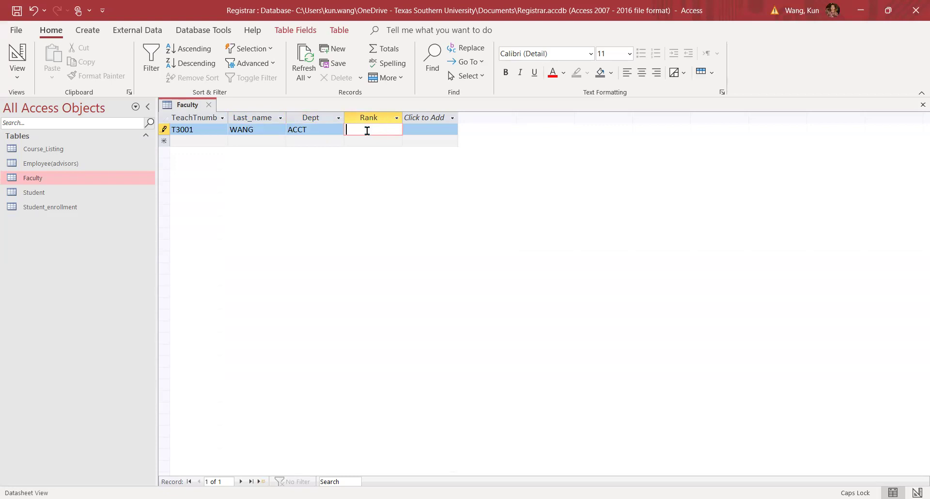
pyautogui.write('PROF')
pyautogui.click(209, 104)
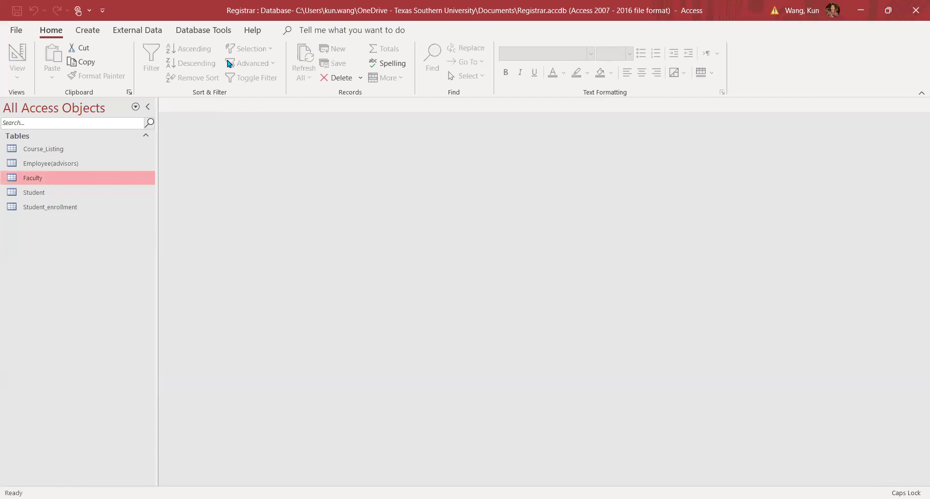
# Open the Relationships diagram and add the Faculty table (TeachTnumber, Last_name, Dept, Rank) to it.
pyautogui.click(200, 31)
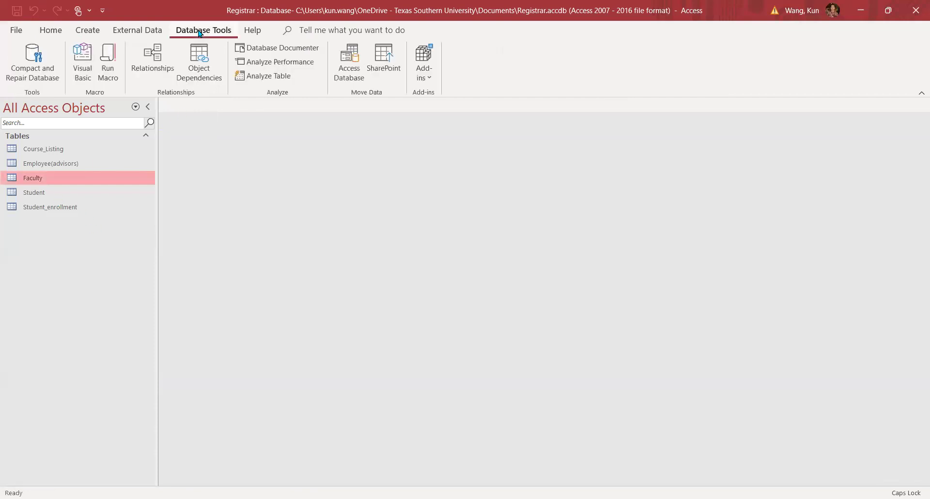
pyautogui.click(155, 59)
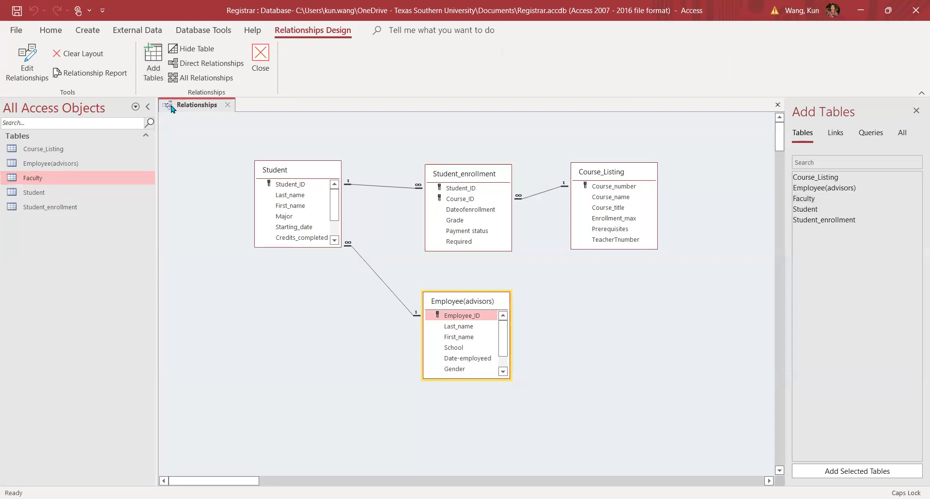
pyautogui.click(150, 72)
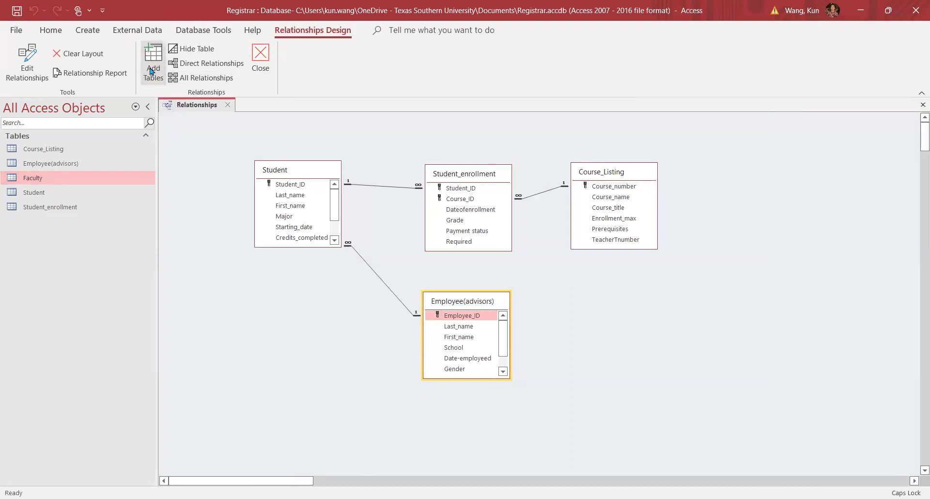
pyautogui.click(150, 71)
pyautogui.moveTo(820, 203); pyautogui.dragTo(631, 289)
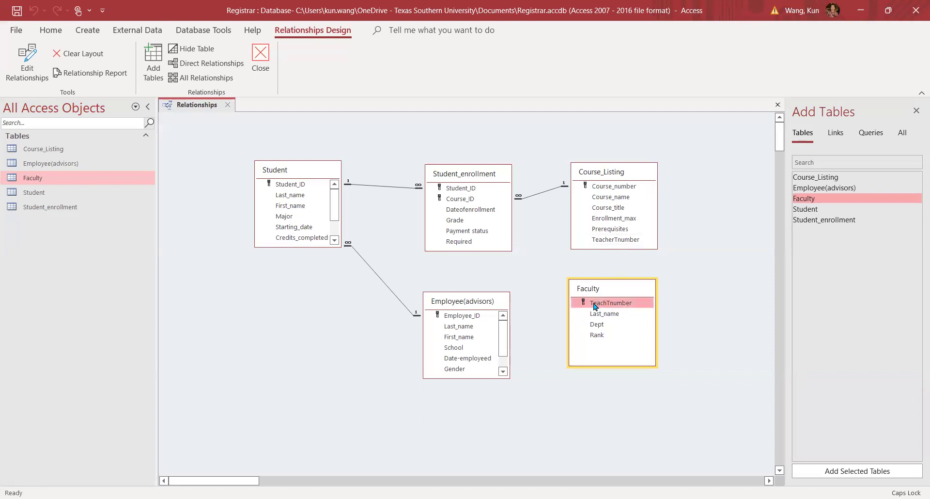
# Join Course_Listing's TeacherTnumber to Faculty's TeachTnumber one-to-many, enforcing referential integrity.
pyautogui.moveTo(624, 242); pyautogui.dragTo(609, 306)
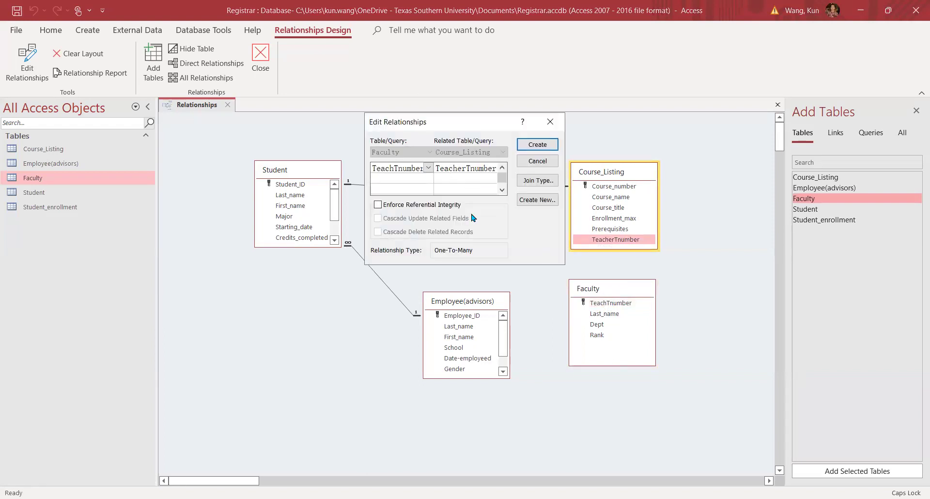
pyautogui.click(379, 206)
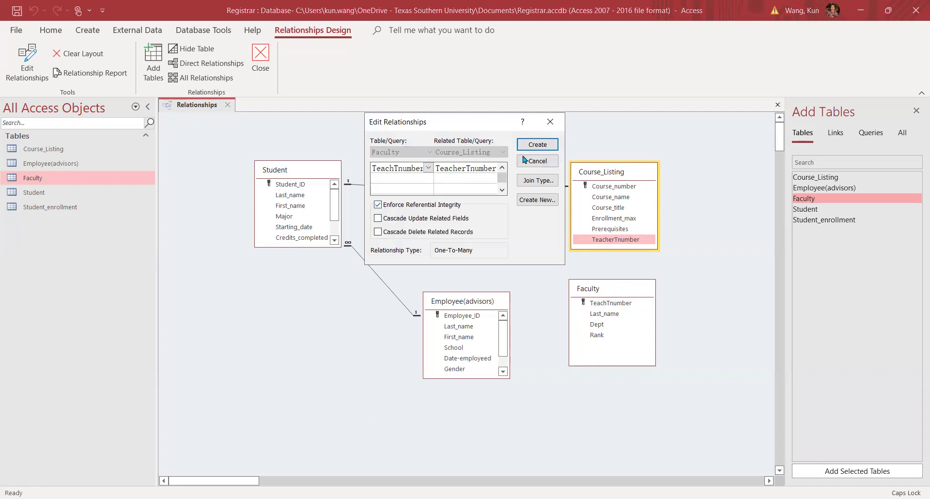
pyautogui.click(538, 144)
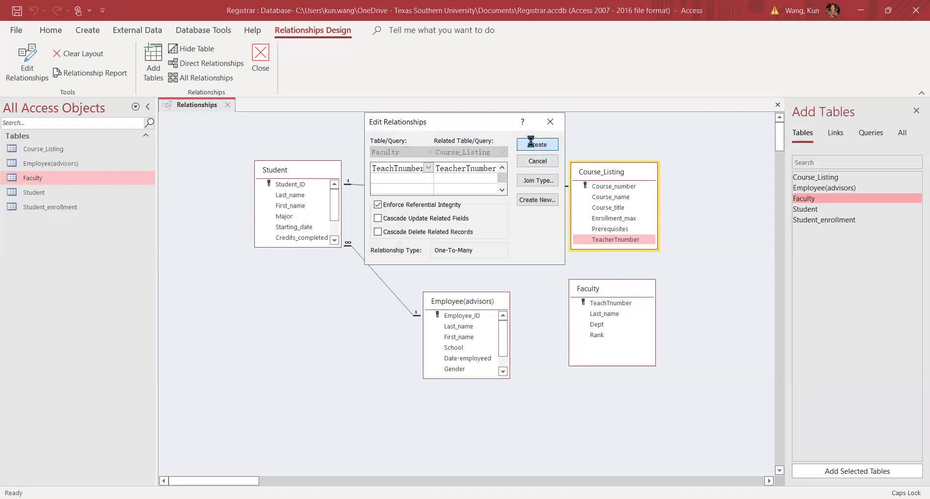
pyautogui.click(614, 291)
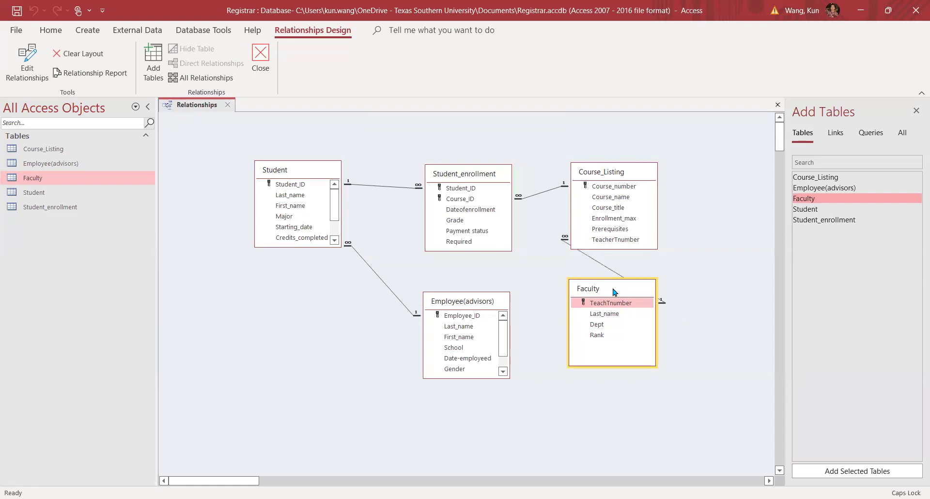
# Move Faculty beside Employee(advisors) and keep its TeachTnumber link to Course_Listing's TeacherTnumber.
pyautogui.moveTo(614, 291); pyautogui.dragTo(580, 334)
pyautogui.click(469, 303)
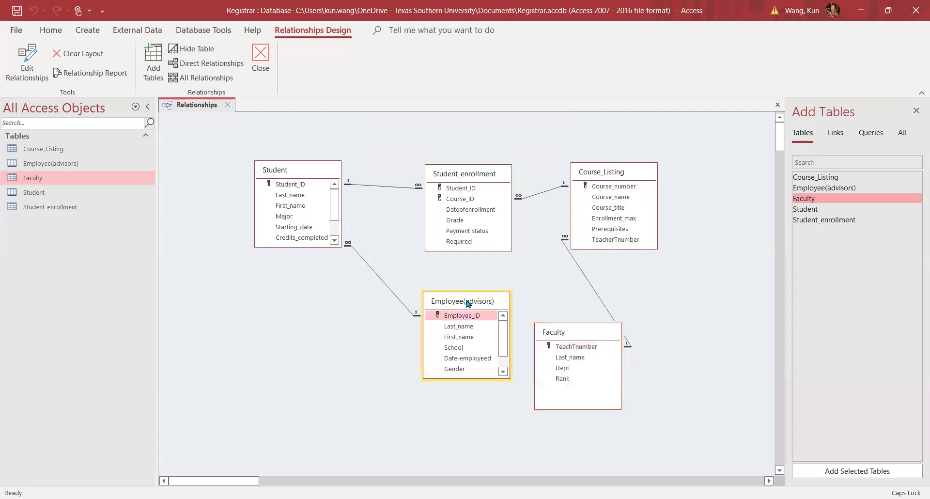
pyautogui.moveTo(469, 303); pyautogui.dragTo(419, 314)
pyautogui.click(557, 334)
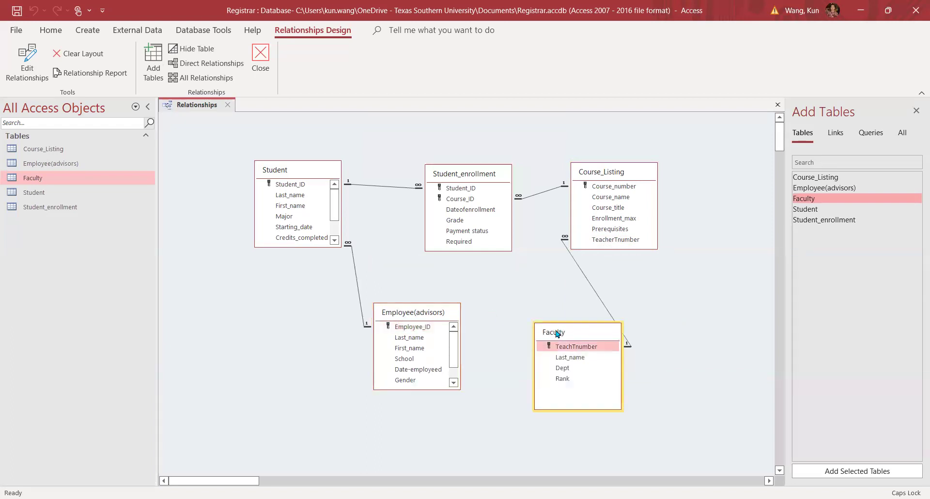
pyautogui.moveTo(557, 333); pyautogui.dragTo(490, 313)
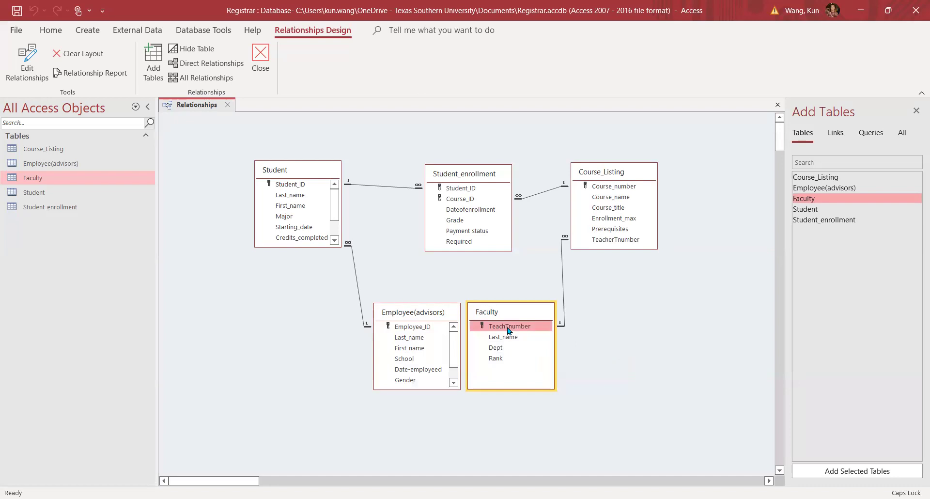
pyautogui.moveTo(509, 331); pyautogui.dragTo(611, 240)
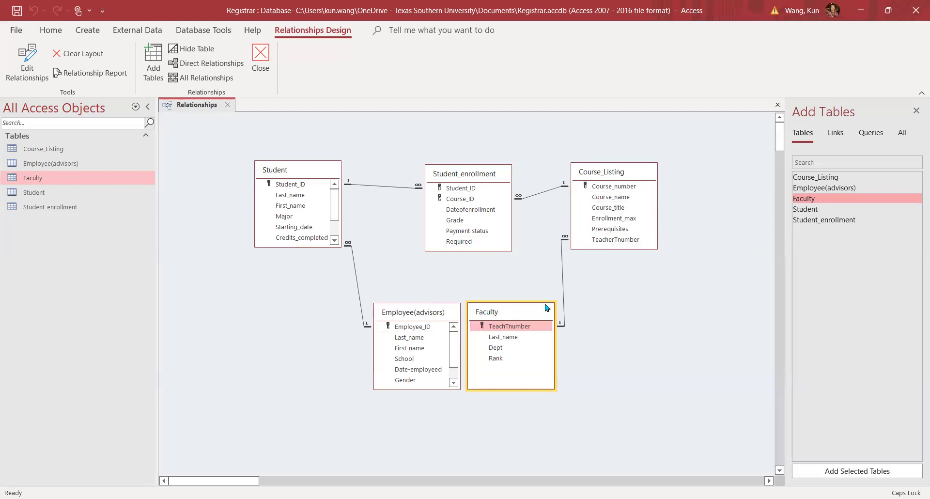
# Close the Relationships window, which triggers the prompt to save its layout.
pyautogui.click(259, 57)
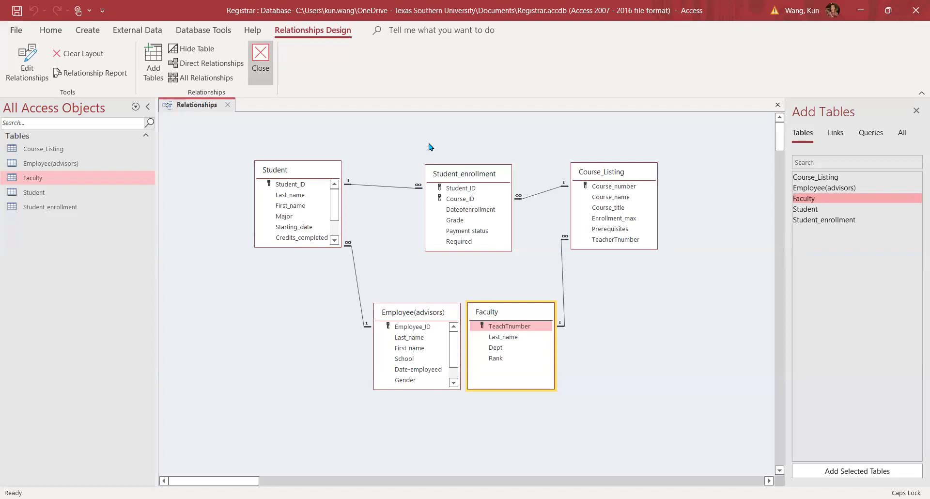
# Save the relationships layout and open the New Query dialog from the Create tab's Query Wizard.
pyautogui.click(435, 293)
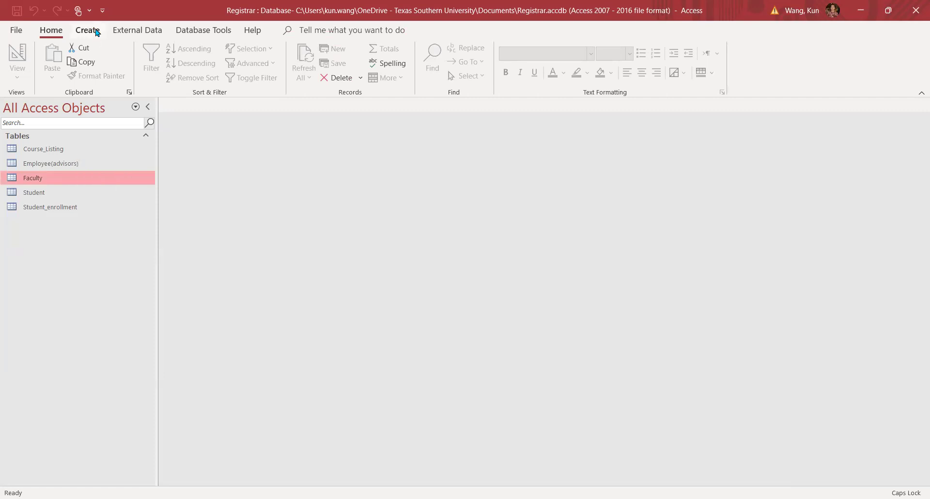
pyautogui.click(96, 32)
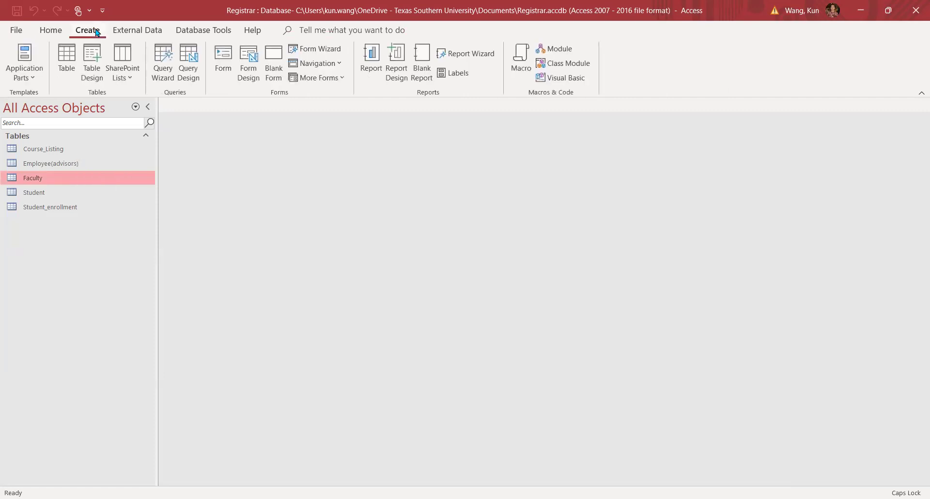
pyautogui.click(162, 68)
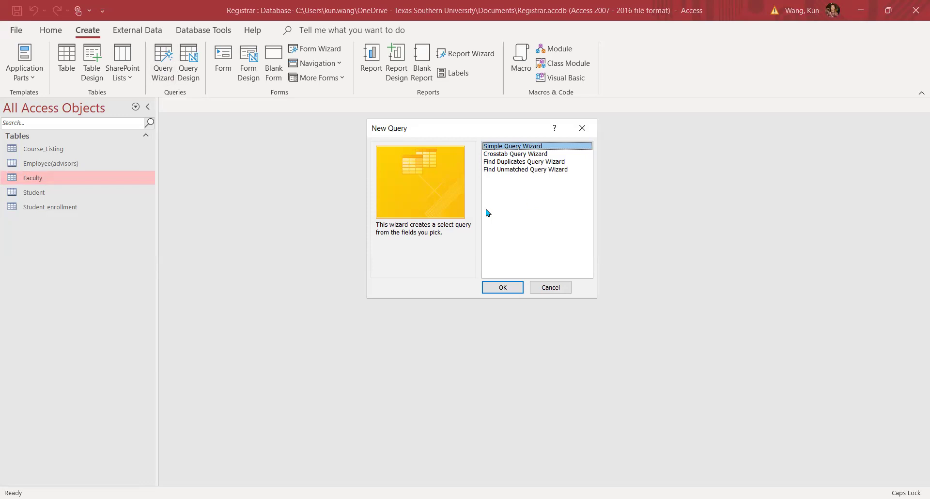
# Preview the Student_enrollment and Course_Listing fields in the Simple Query Wizard, then cancel it.
pyautogui.click(504, 287)
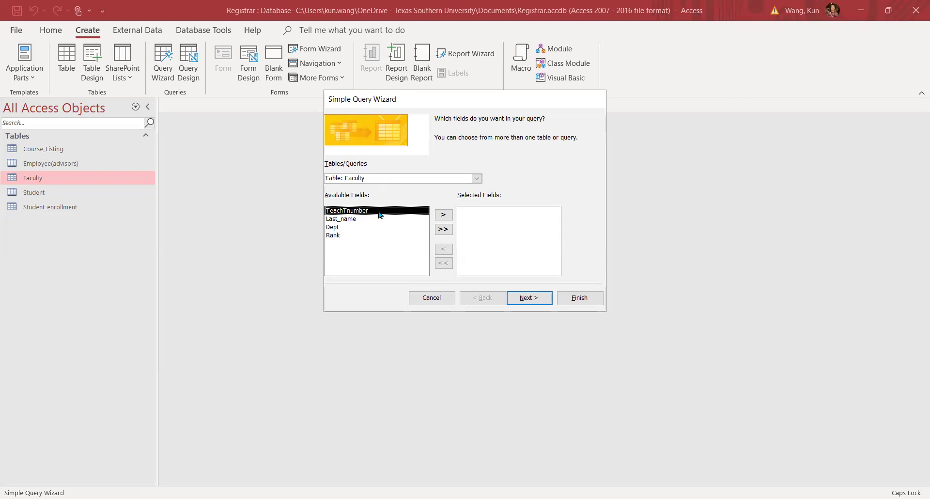
pyautogui.click(477, 179)
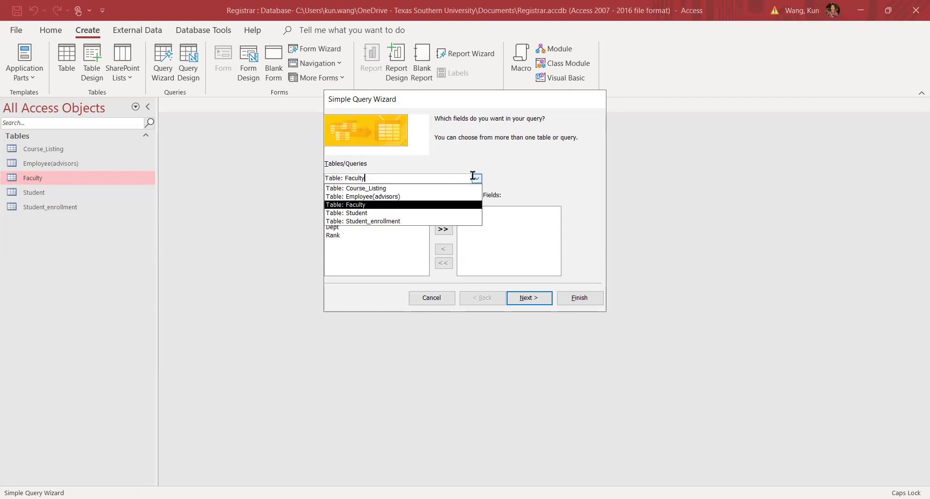
pyautogui.click(373, 221)
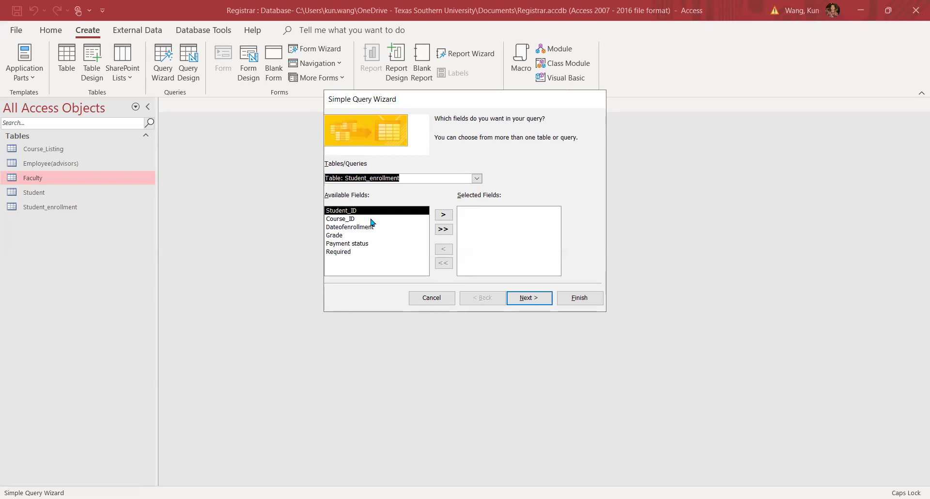
pyautogui.click(478, 179)
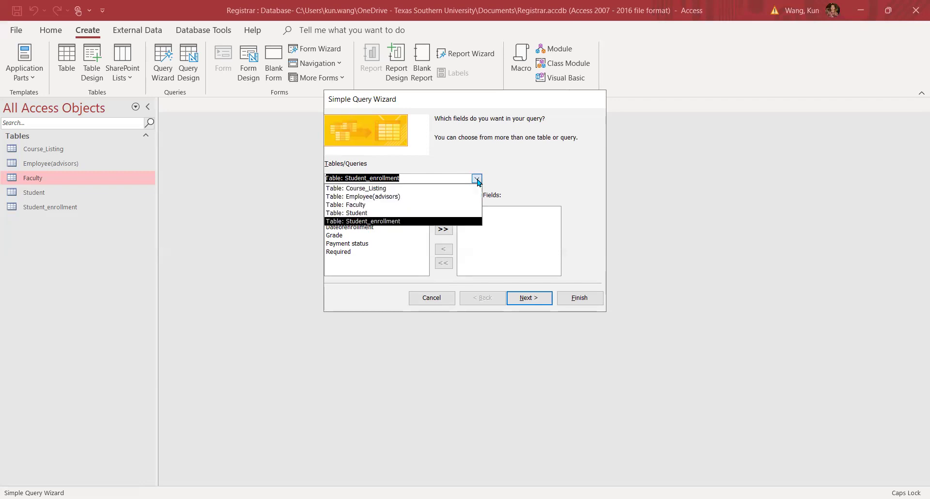
pyautogui.click(368, 189)
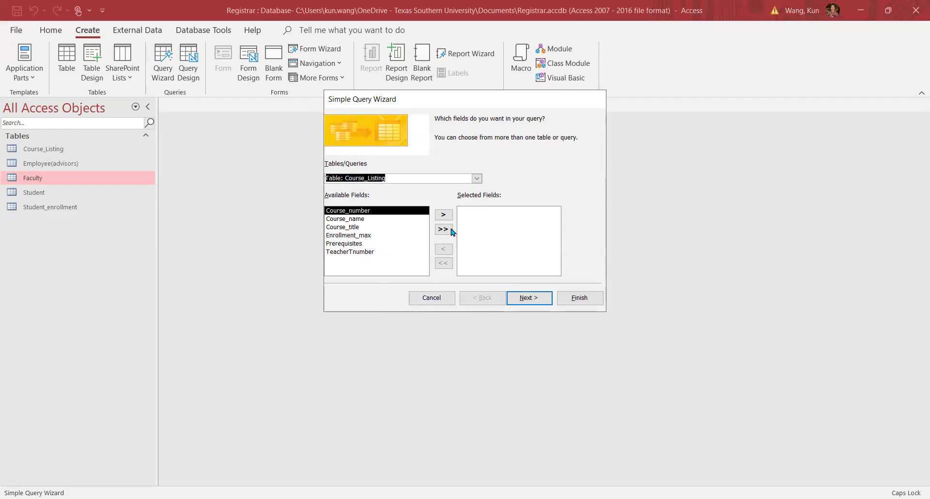
pyautogui.click(430, 297)
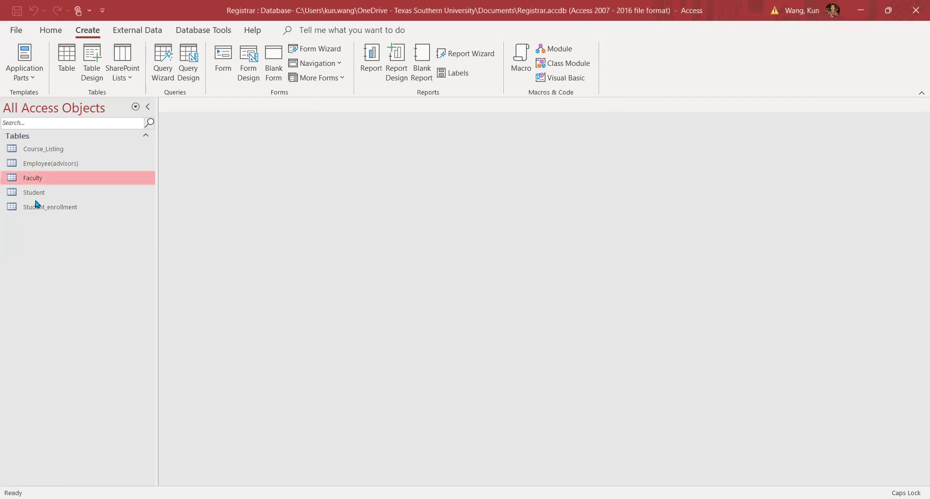
# Enter T3001 as the TeacherTnumber for course 11400 in the Course_Listing table.
pyautogui.click(51, 151)
pyautogui.doubleClick(50, 151)
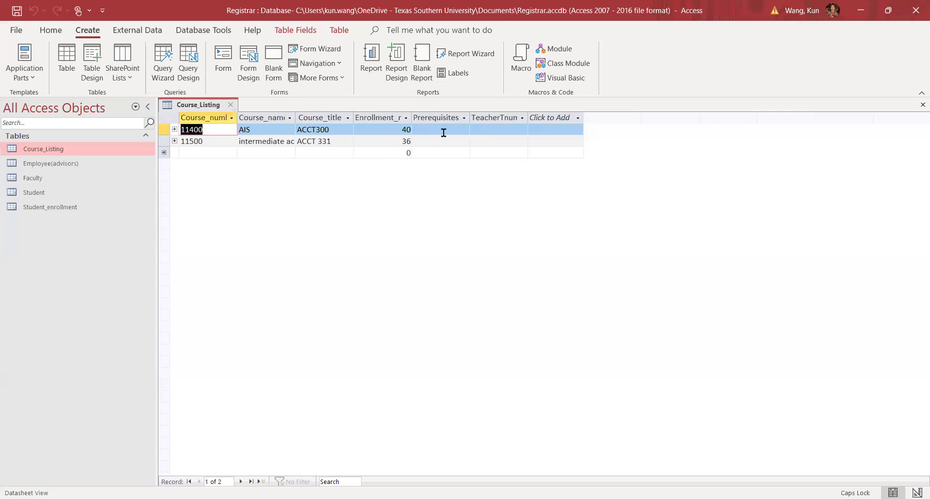
pyautogui.click(510, 127)
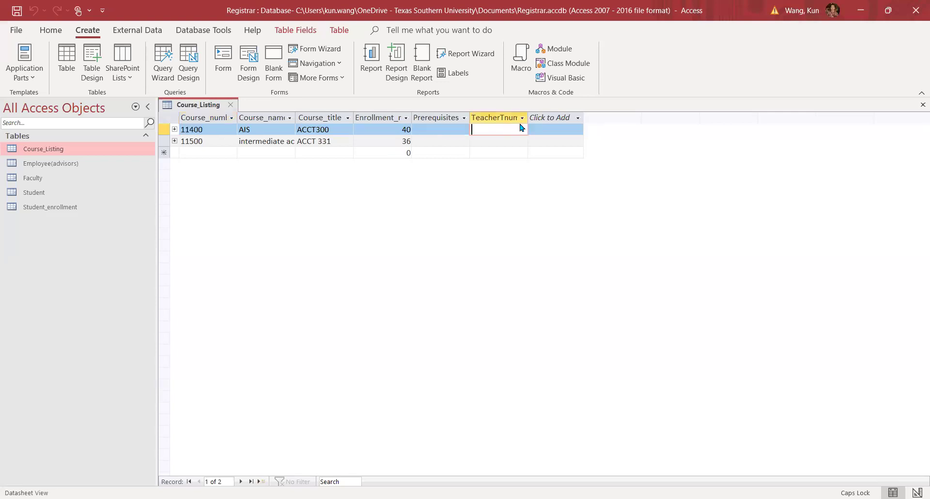
pyautogui.click(523, 119)
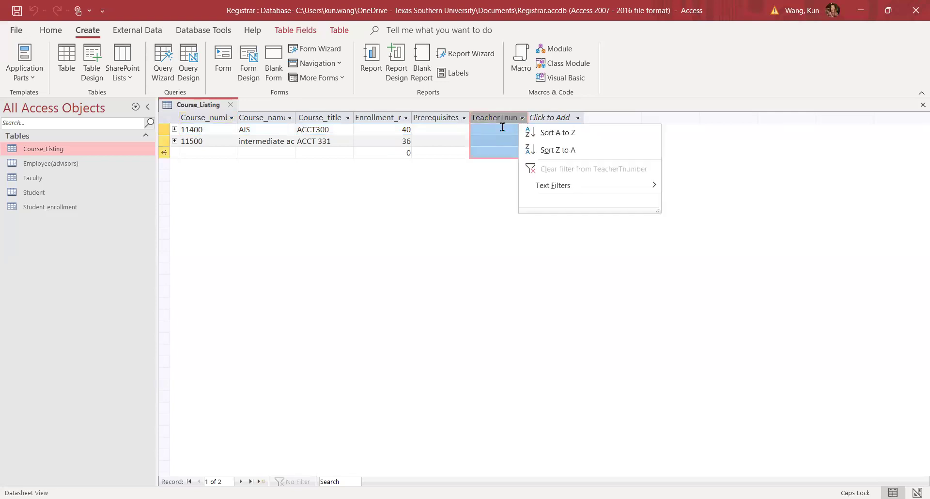
pyautogui.click(502, 129)
pyautogui.press('capslock')
pyautogui.write('T')
pyautogui.press('capslock')
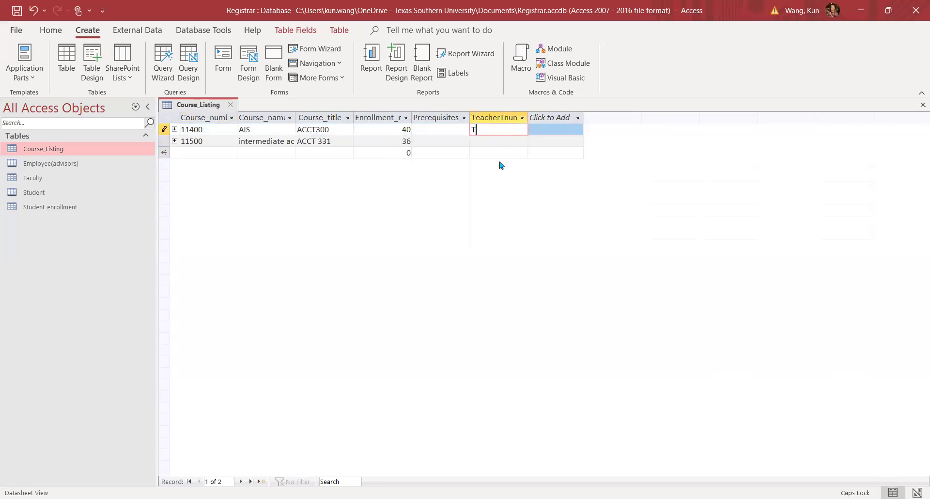
pyautogui.write('3003')
pyautogui.press('BackSpace')
pyautogui.write('1')
# Confirm T3001 in the Faculty table, close both tables, and reopen the New Query dialog.
pyautogui.doubleClick(42, 180)
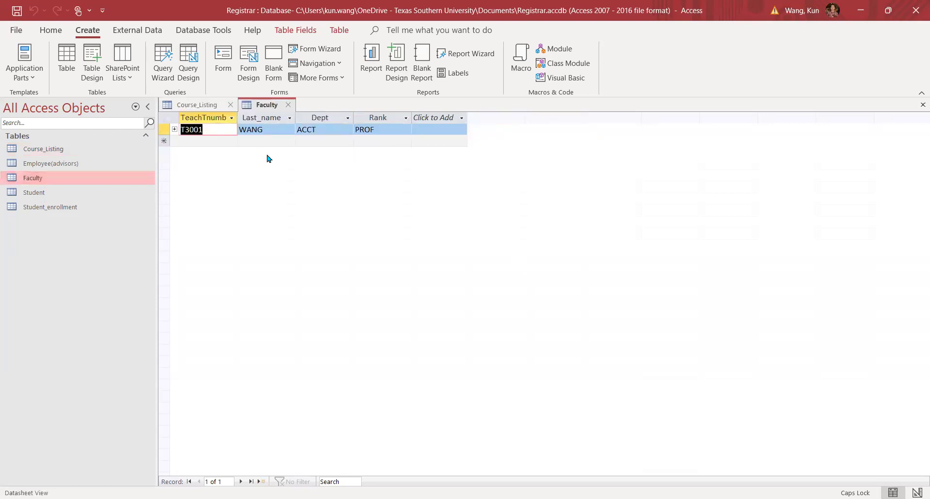
pyautogui.click(291, 106)
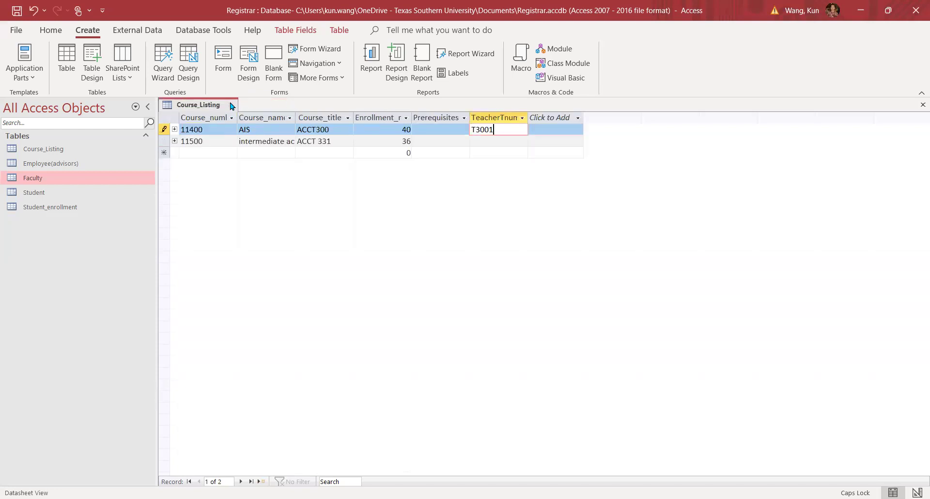
pyautogui.click(233, 105)
pyautogui.click(163, 73)
# Launch the Simple Query Wizard and open its Tables/Queries list showing Course_Listing.
pyautogui.click(511, 292)
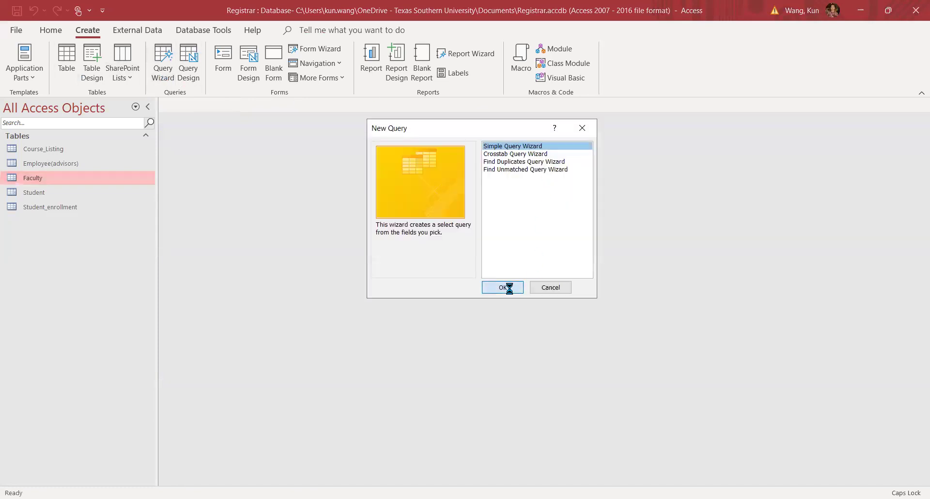
pyautogui.click(479, 179)
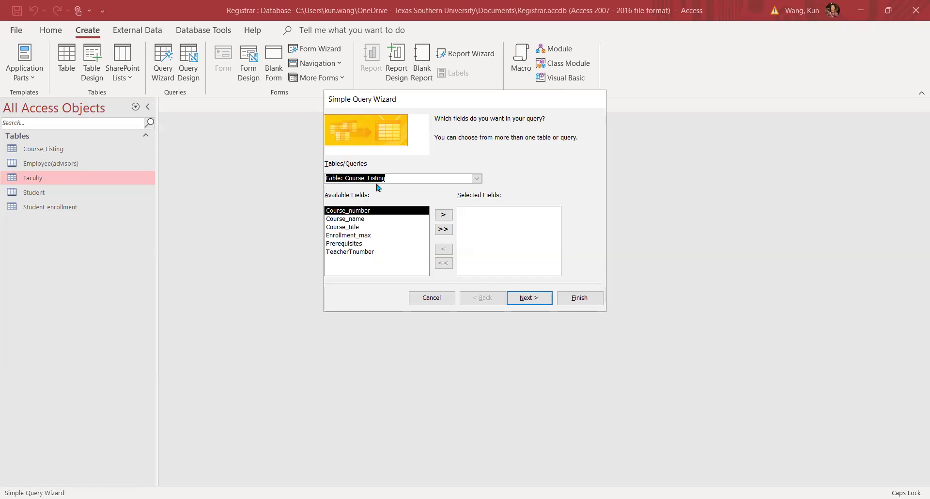
# Move Course_number, Course_name, Course_title, Enrollment_max and TeacherTnumber to Selected Fields, skipping Prerequisites.
pyautogui.click(439, 230)
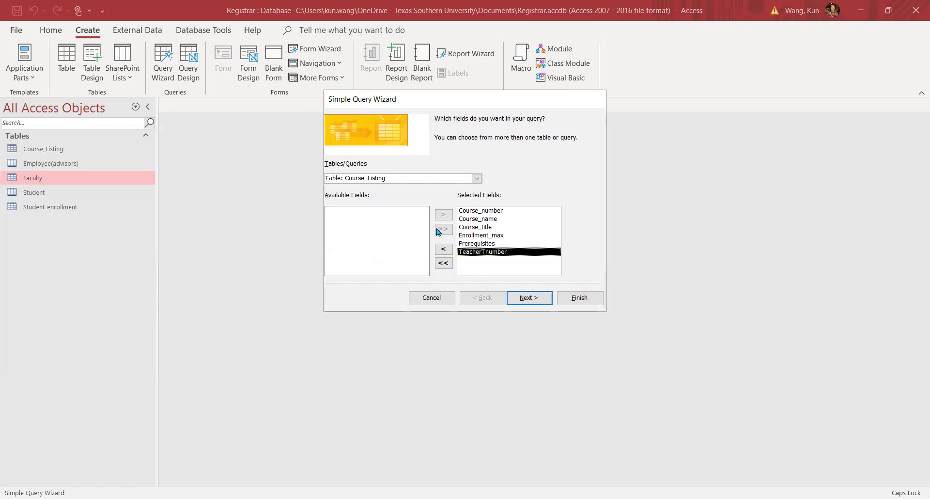
pyautogui.click(443, 263)
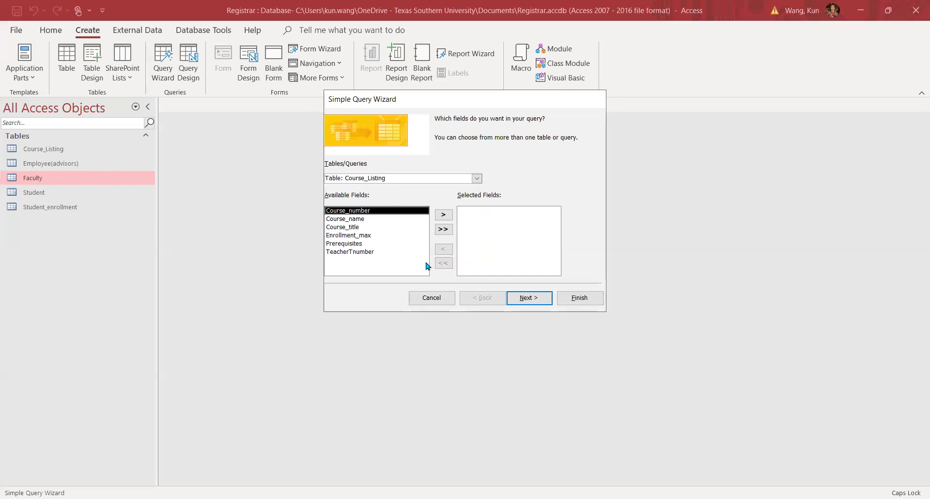
pyautogui.click(444, 216)
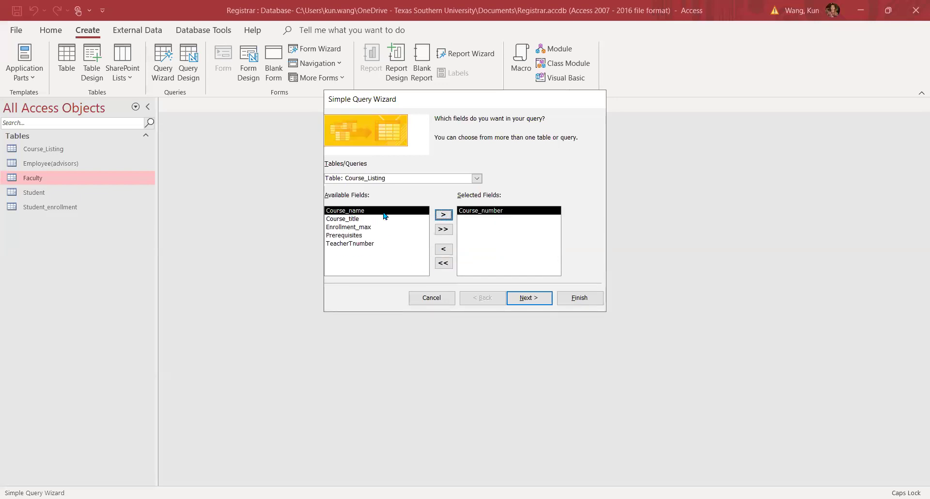
pyautogui.click(444, 217)
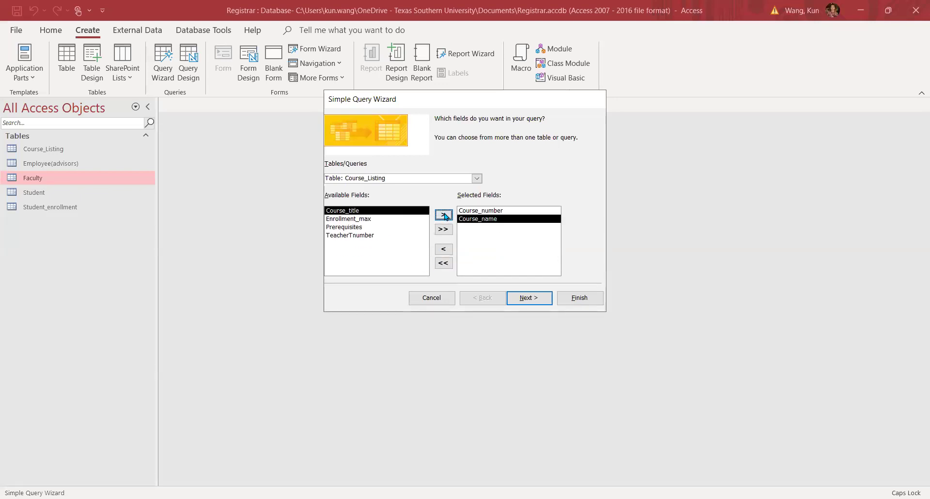
pyautogui.click(444, 216)
pyautogui.click(444, 216)
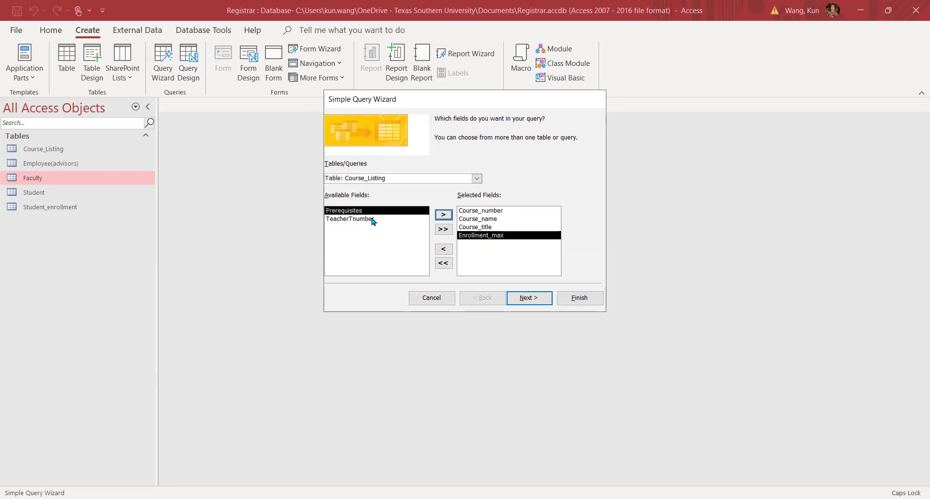
pyautogui.click(372, 218)
pyautogui.click(438, 215)
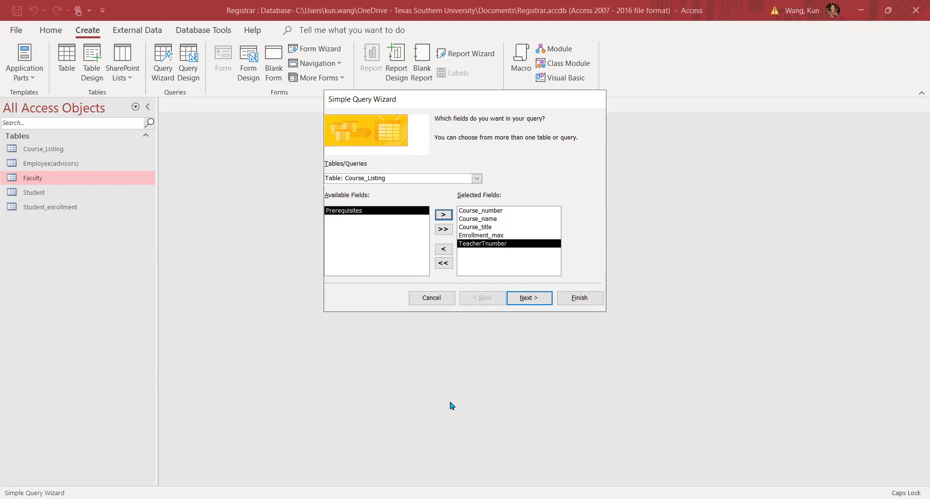
# Switch the source to Table: Faculty, add Last_name, Dept and Rank, and continue.
pyautogui.click(478, 179)
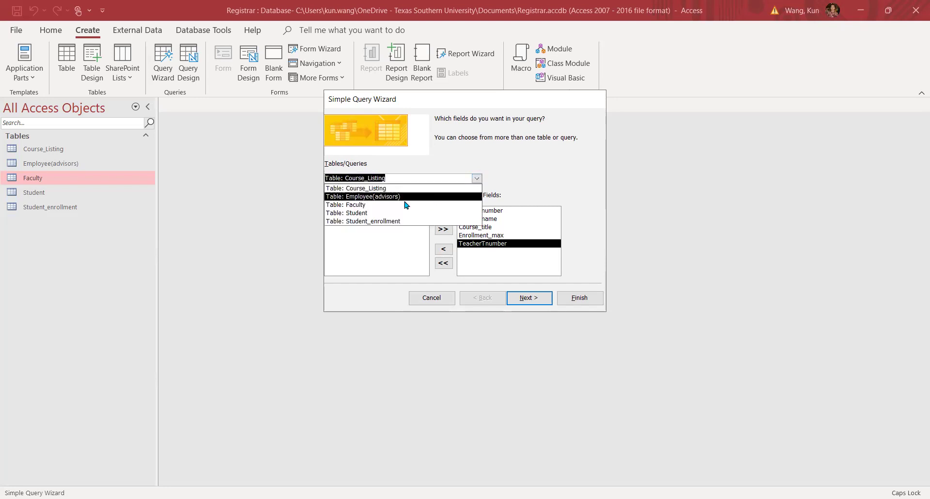
pyautogui.click(355, 209)
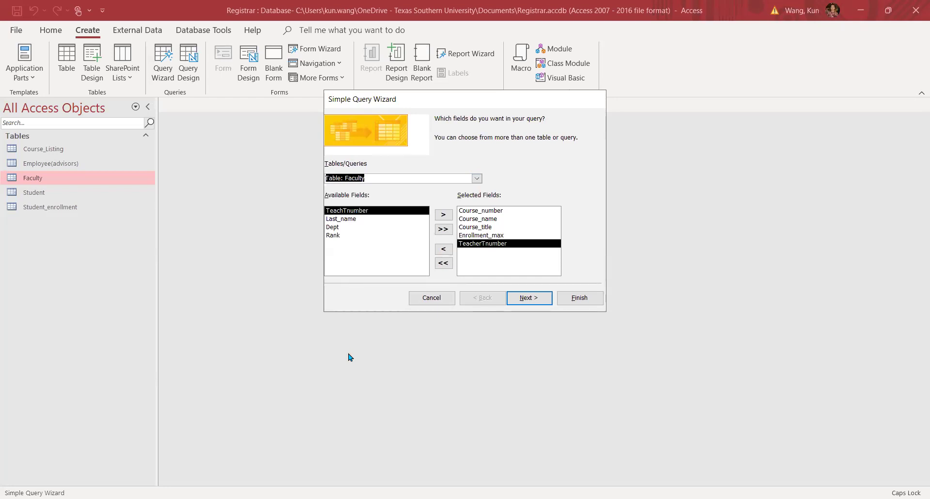
pyautogui.click(351, 219)
pyautogui.click(442, 215)
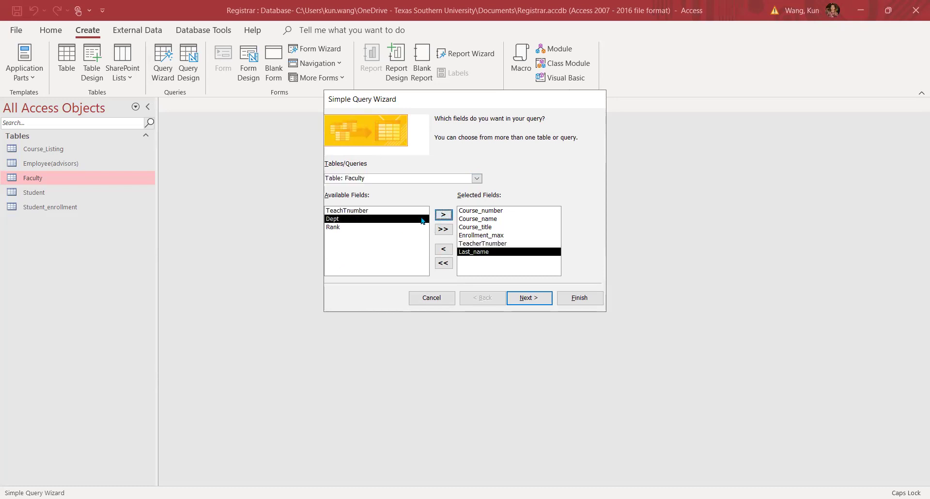
pyautogui.click(438, 216)
pyautogui.click(439, 216)
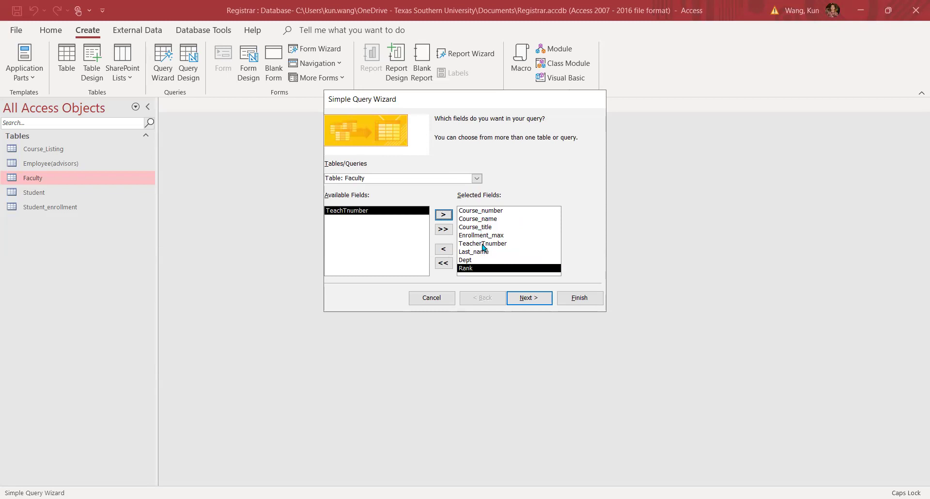
pyautogui.click(529, 300)
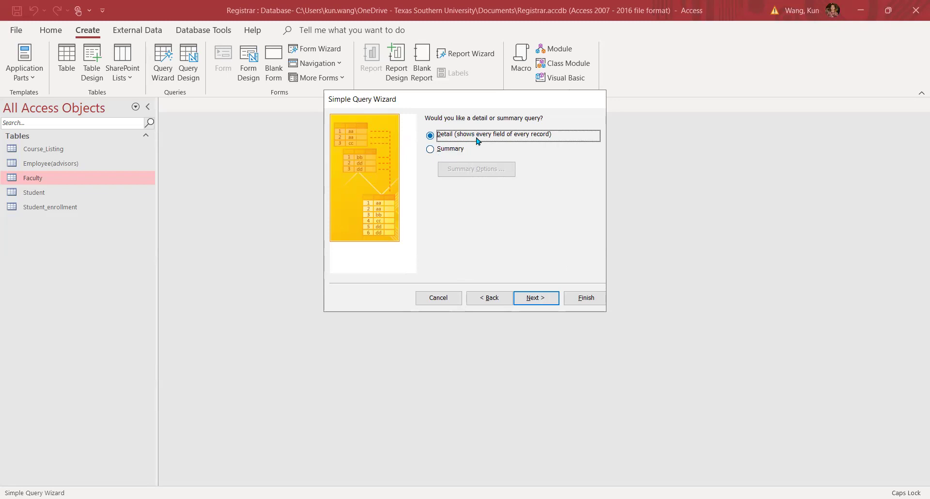
# Keep the Detail option, accept the title Course_Listing Query, and finish the wizard.
pyautogui.click(545, 301)
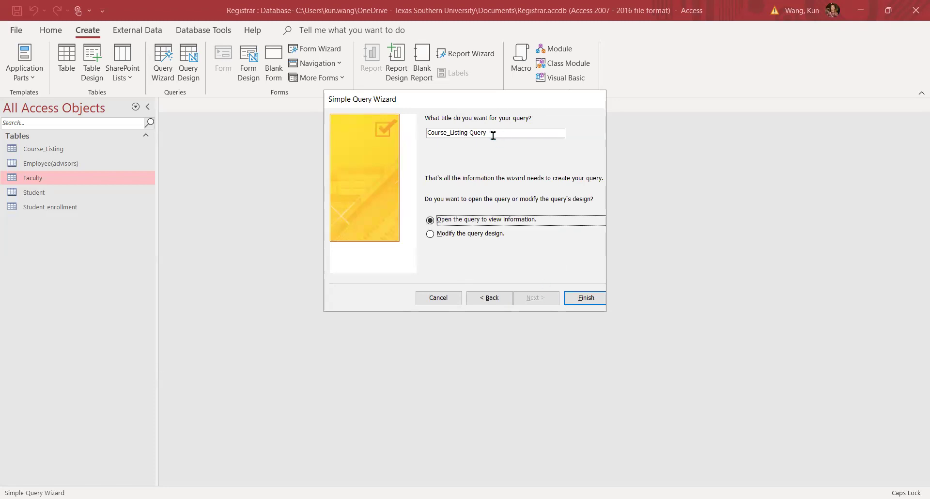
pyautogui.click(589, 298)
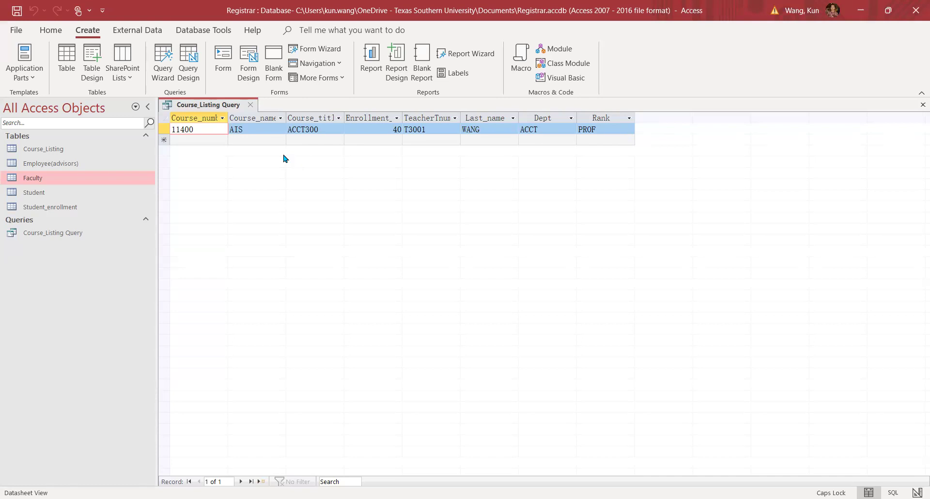
# Close the Course_Listing Query datasheet after checking the row for course 11400 with teacher T3001.
pyautogui.click(252, 105)
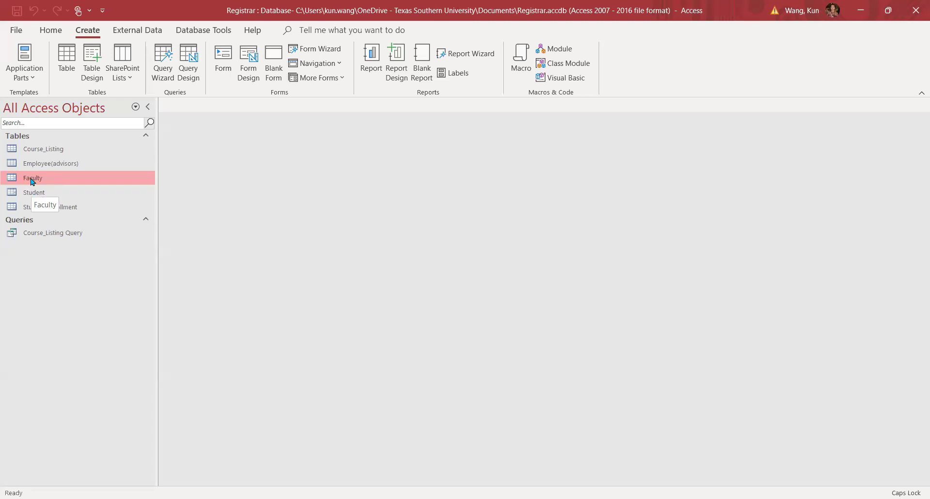
pyautogui.rightClick(32, 181)
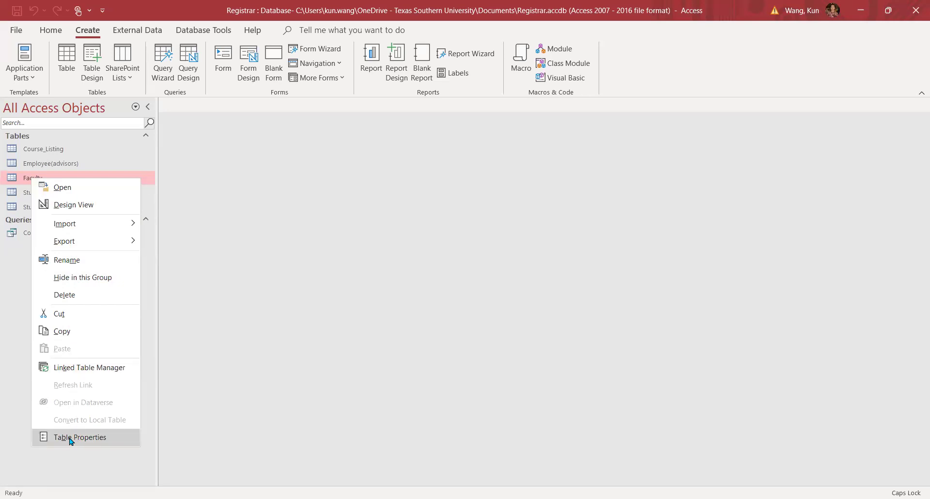
pyautogui.click(250, 337)
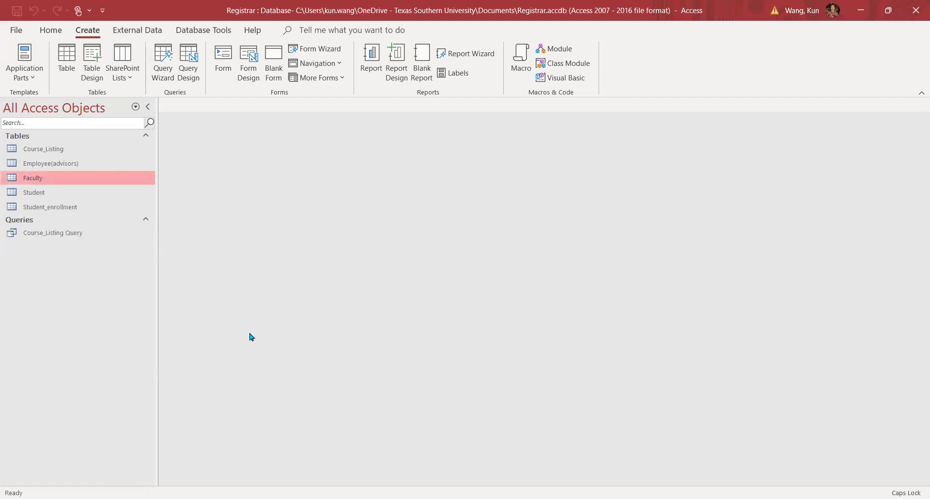